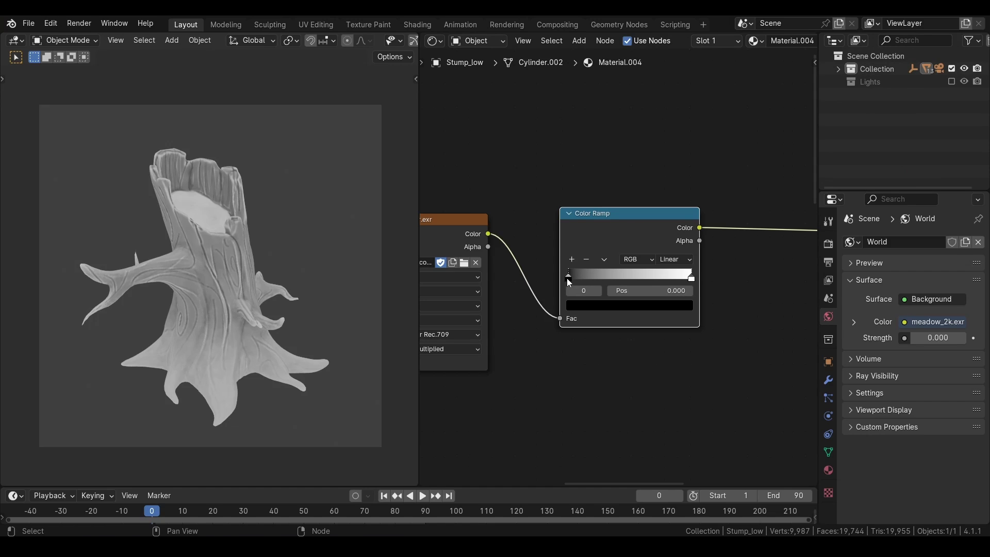
- Recolour the white end stop of the Color Ramp to a light orange
mouse_move(568, 277)
mouse_down()
mouse_move(622, 277)
mouse_move(559, 283)
mouse_up()
mouse_move(691, 278)
mouse_down()
mouse_move(576, 277)
mouse_move(691, 281)
mouse_up()
click(654, 306)
drag(629, 189, 609, 199)
- Add two inner stops to the Color Ramp, one at position 0.393 and the other at about 0.61
click(572, 257)
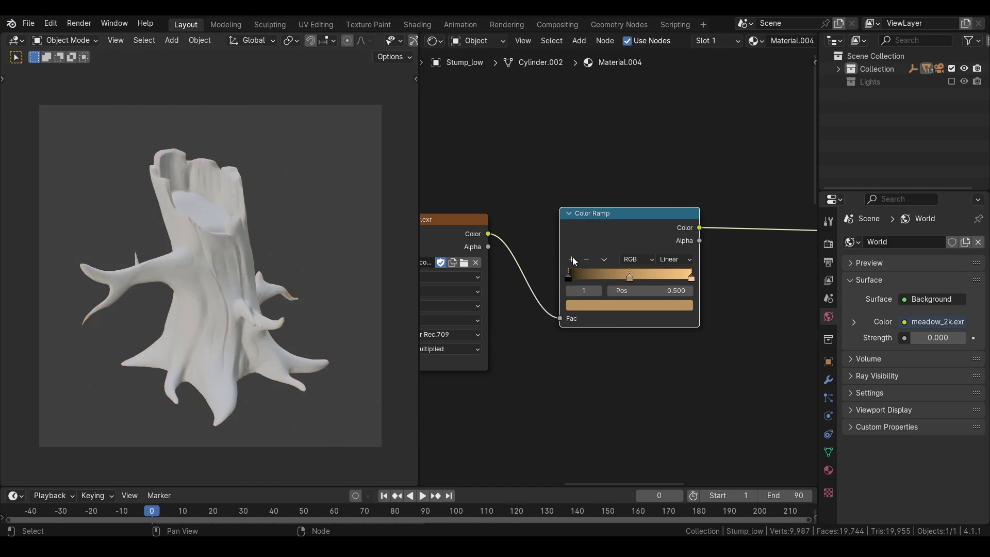
click(587, 258)
ctrl+click(616, 278)
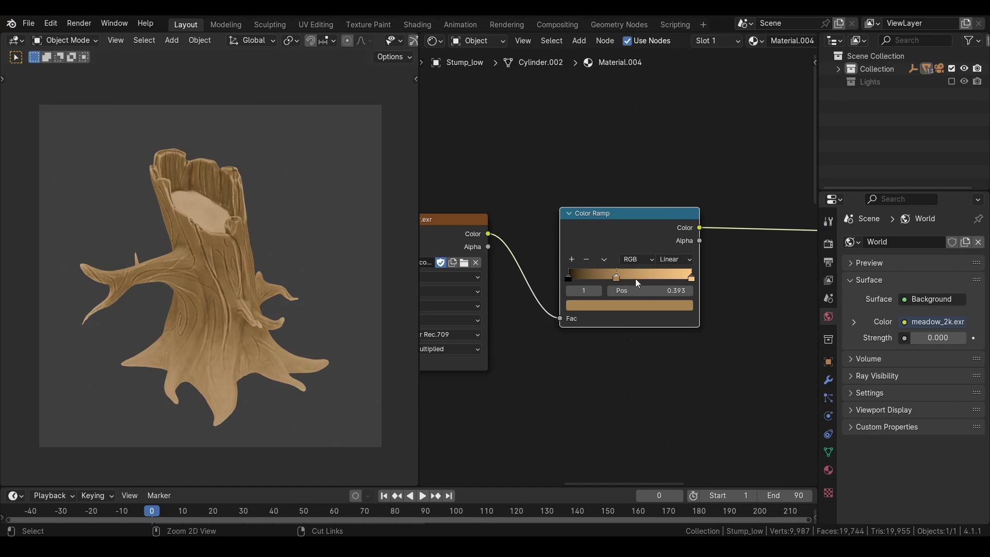
ctrl+click(644, 278)
- Flip the Color Ramp and distribute its stops from the left
click(605, 258)
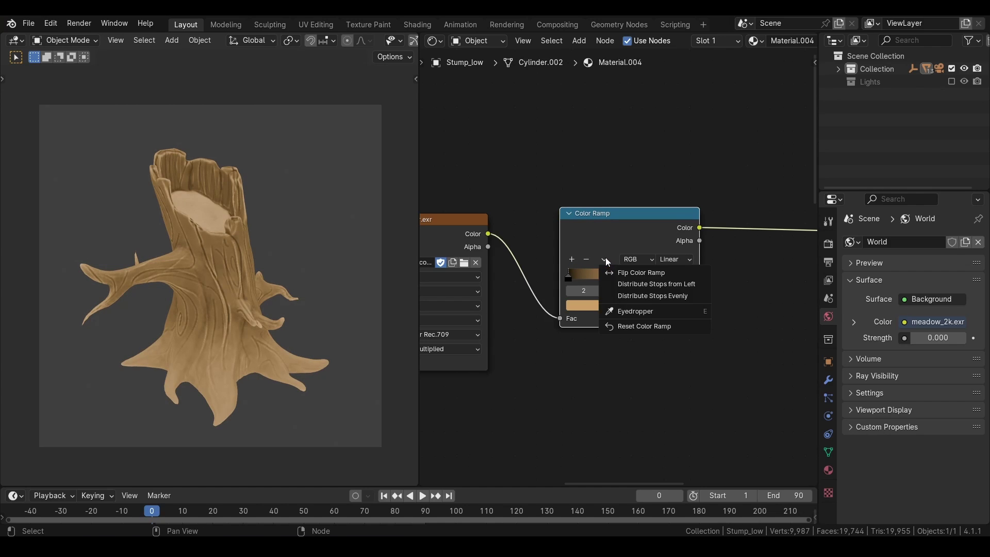
click(622, 273)
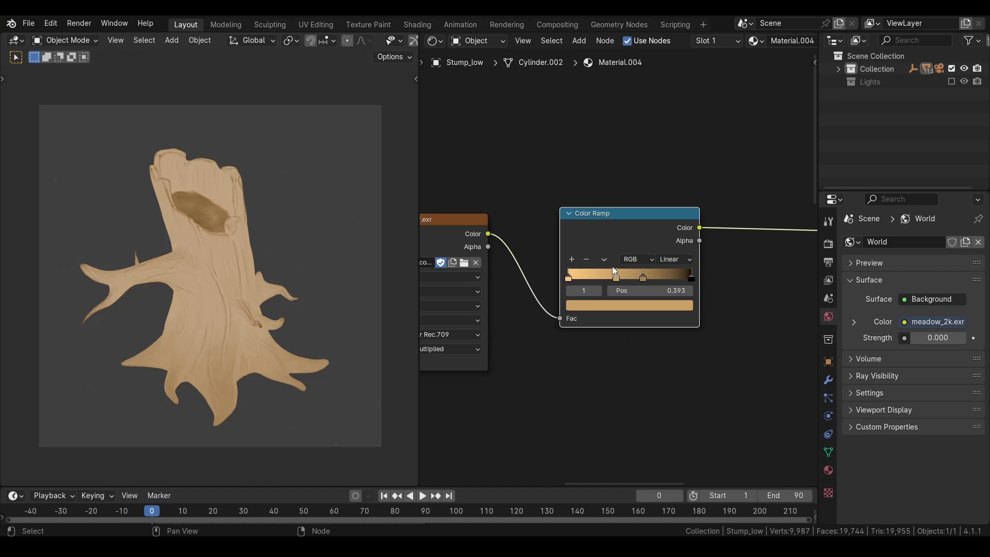
click(605, 259)
click(616, 283)
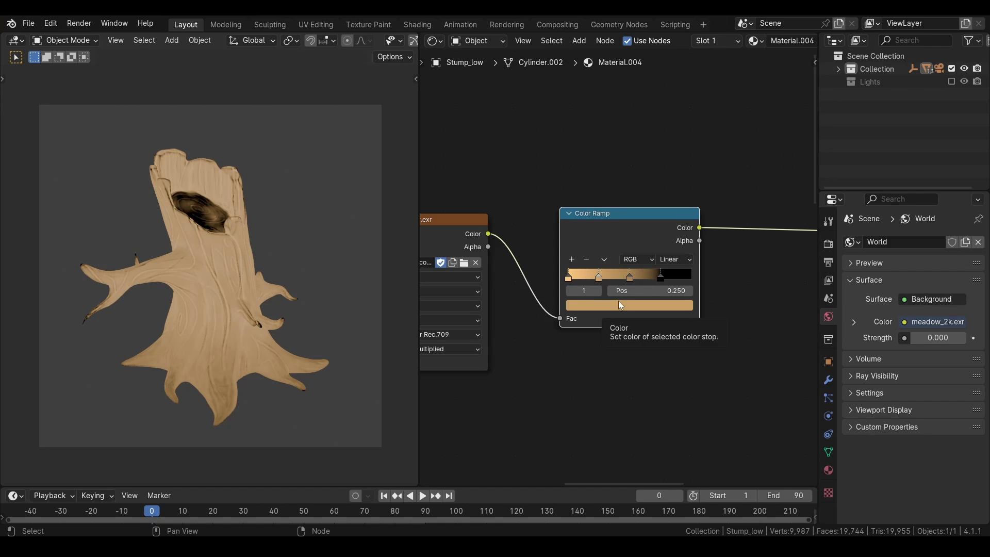
- Distribute the Color Ramp's stops evenly and flip the ramp back
click(604, 259)
click(614, 292)
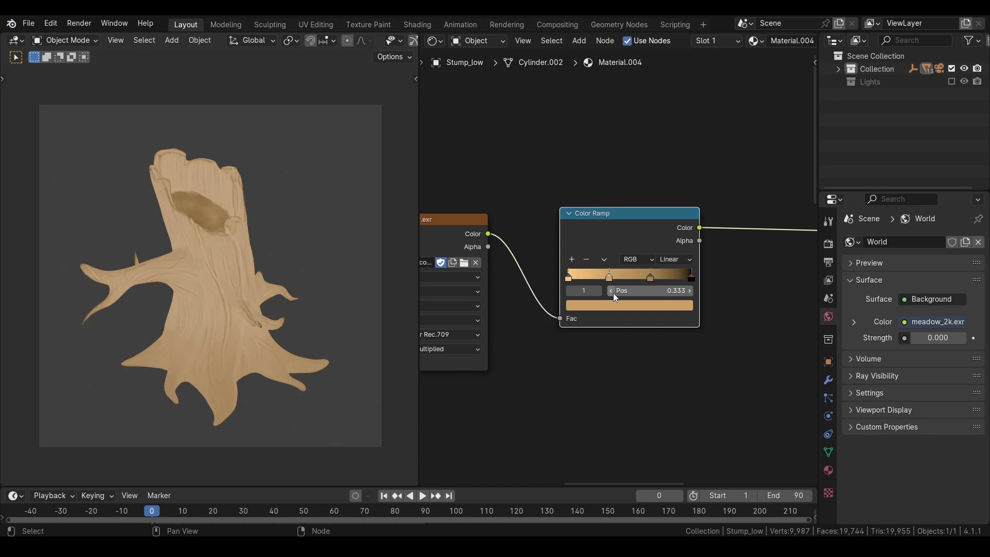
click(604, 259)
click(609, 274)
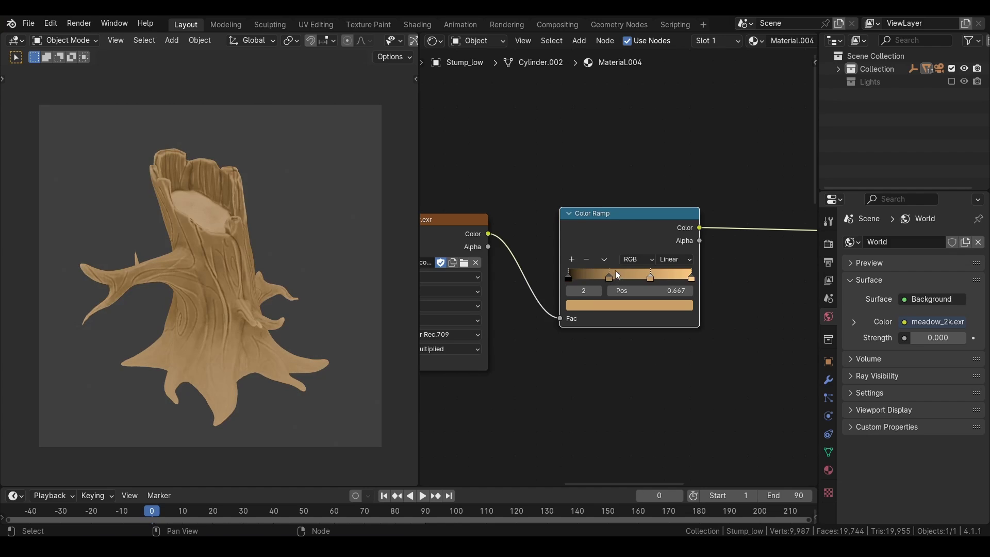
- Set the position of the Color Ramp's stop 2 to 0.52 and make the preceding stop active
click(633, 260)
click(672, 258)
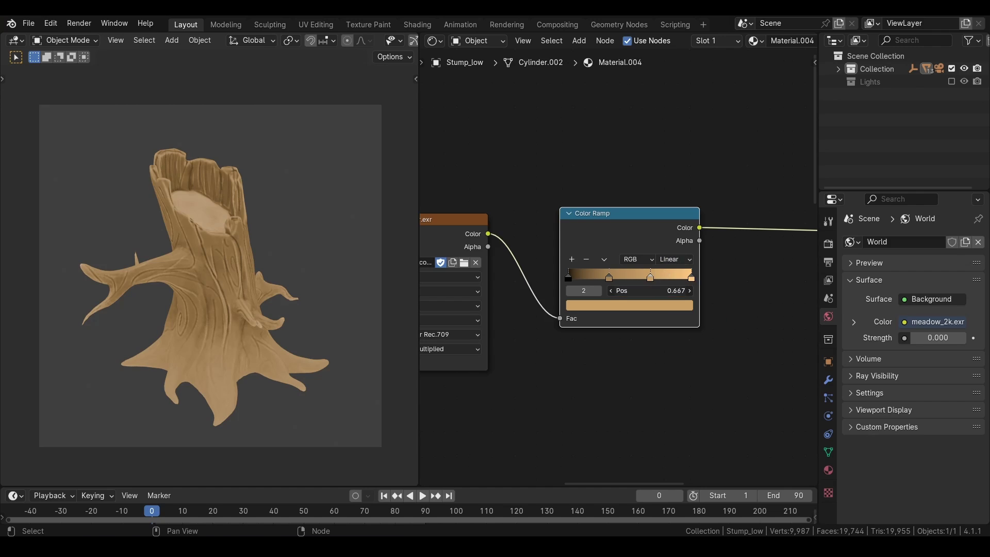
drag(654, 290, 670, 291)
click(654, 291)
text(.52)
key(Return)
right_click(653, 291)
click(653, 291)
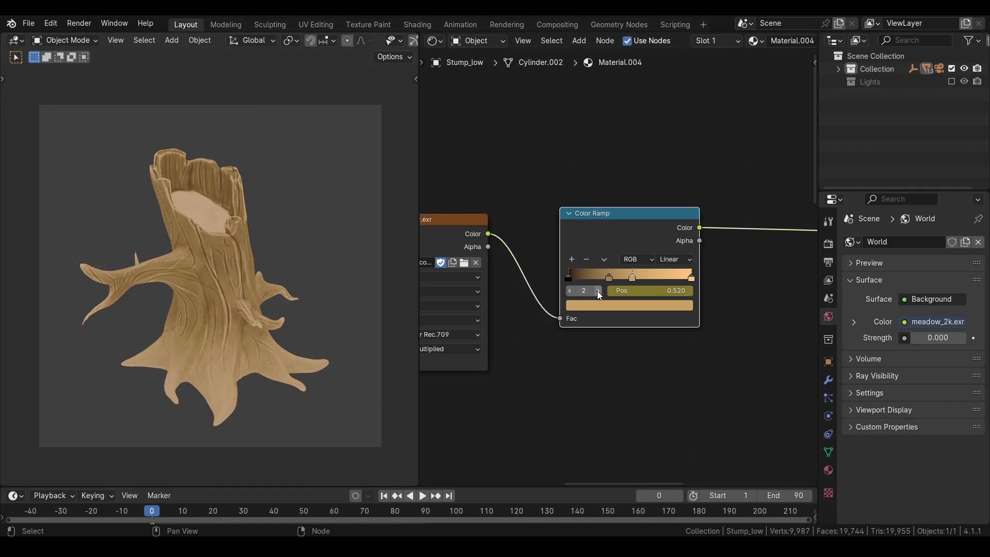
click(570, 292)
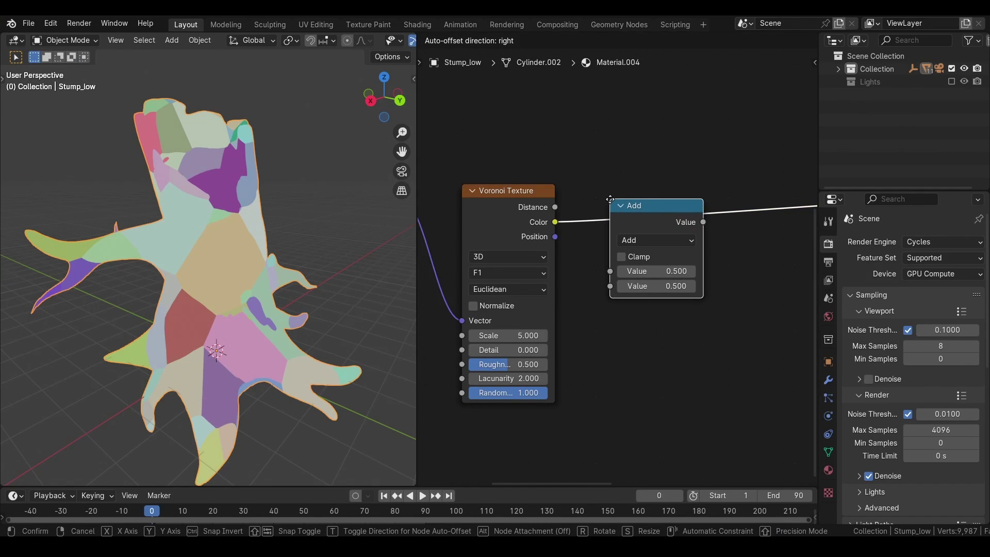
- Insert the Math node after the Voronoi Texture's Color output and set it to Multiply with a value of 0.89
click(610, 199)
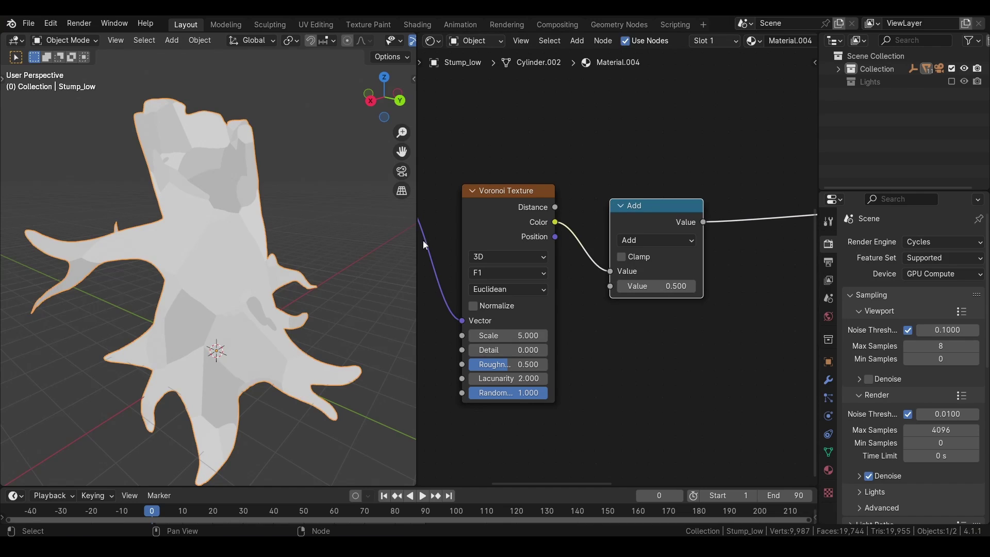
click(651, 240)
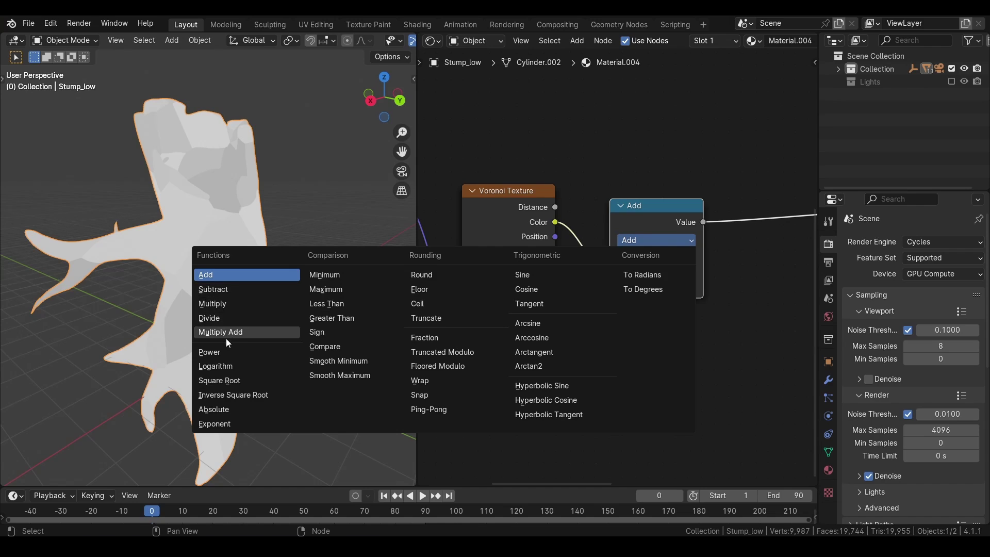
click(227, 303)
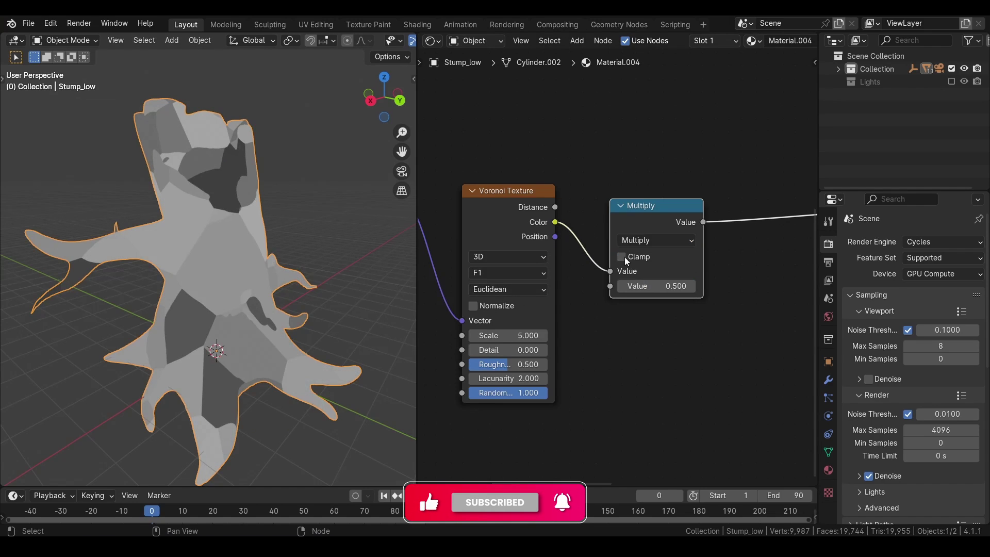
drag(657, 286, 681, 287)
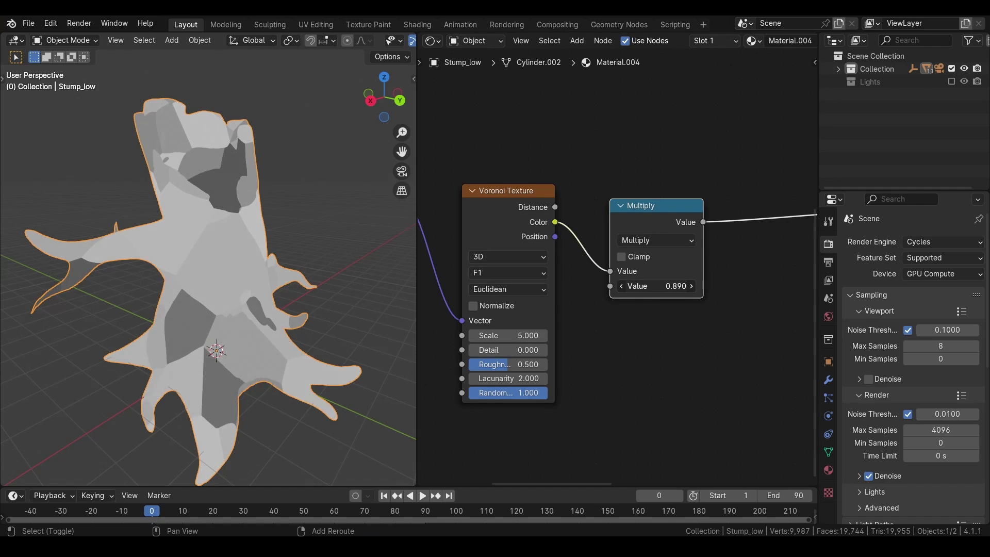
- Change the Math node's operation to Subtract and set its value to 0.33
click(666, 240)
click(221, 291)
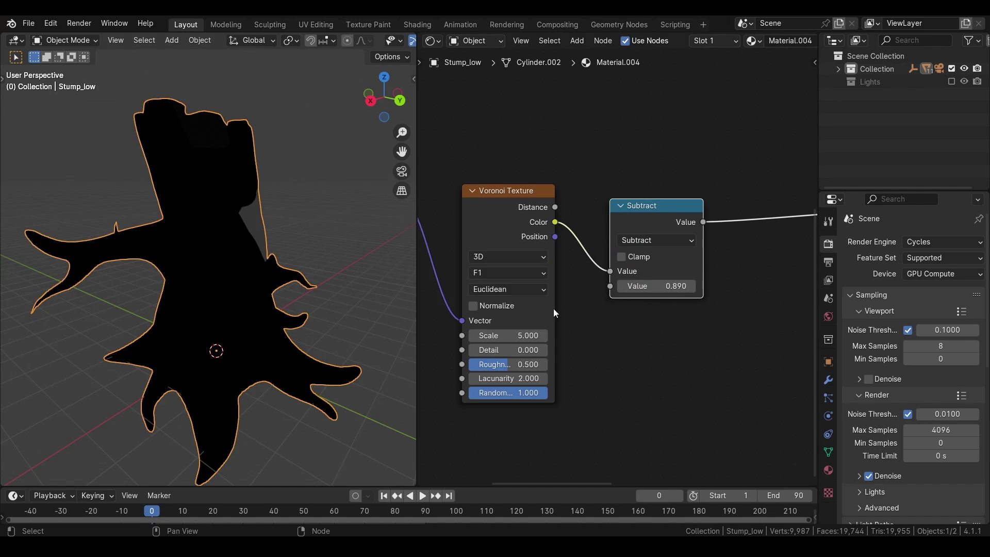
drag(665, 286, 650, 286)
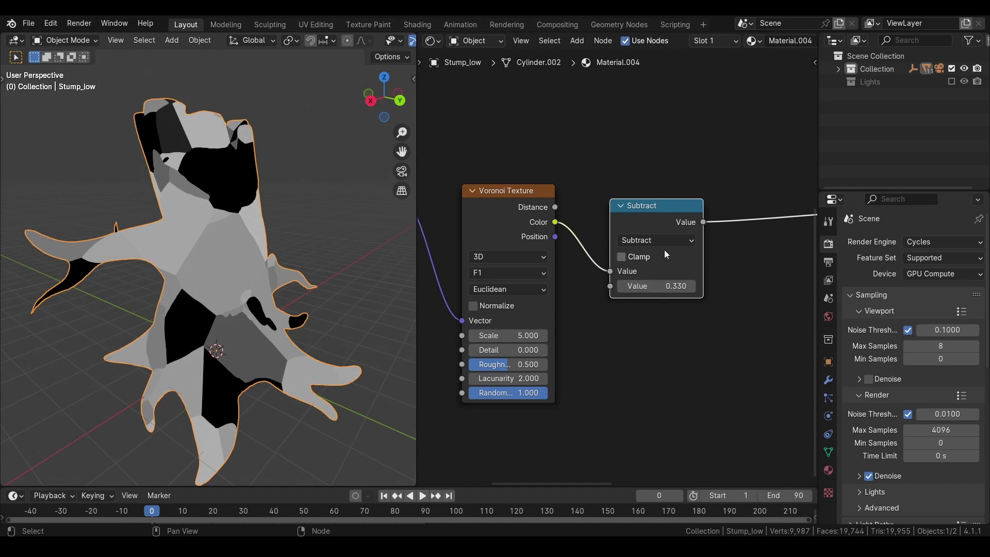
click(660, 241)
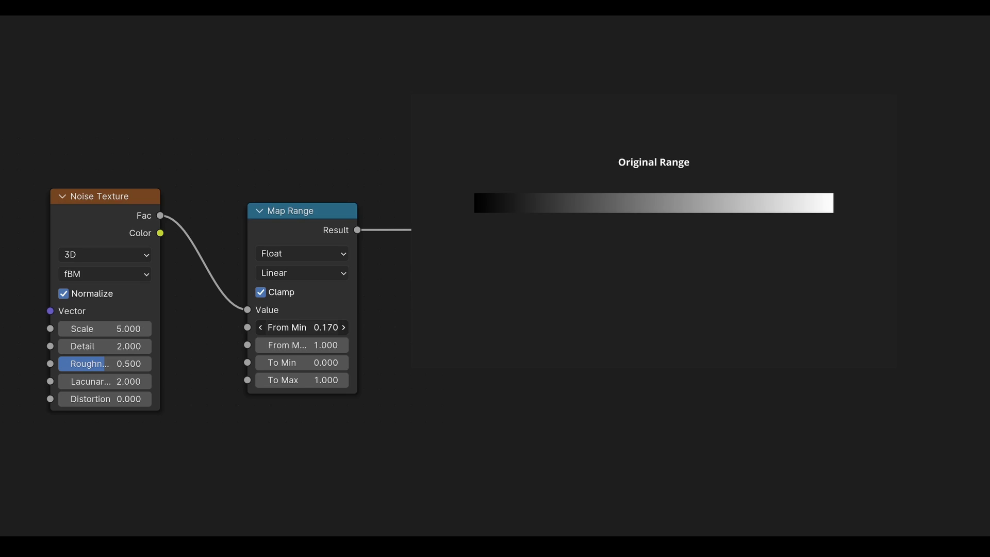
- Enable Clamp on the Map Range node and change its data type to Vector
drag(303, 328, 302, 345)
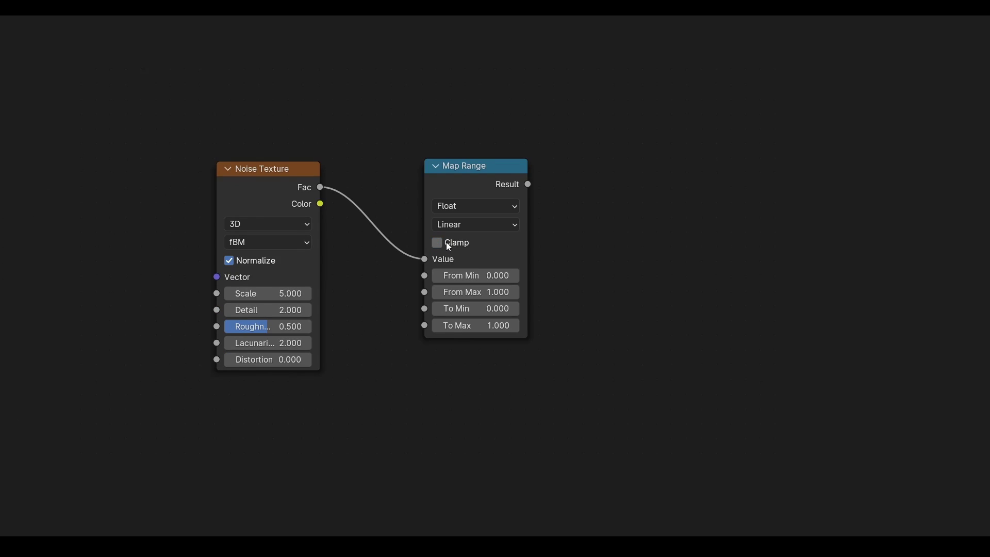
click(447, 242)
click(461, 224)
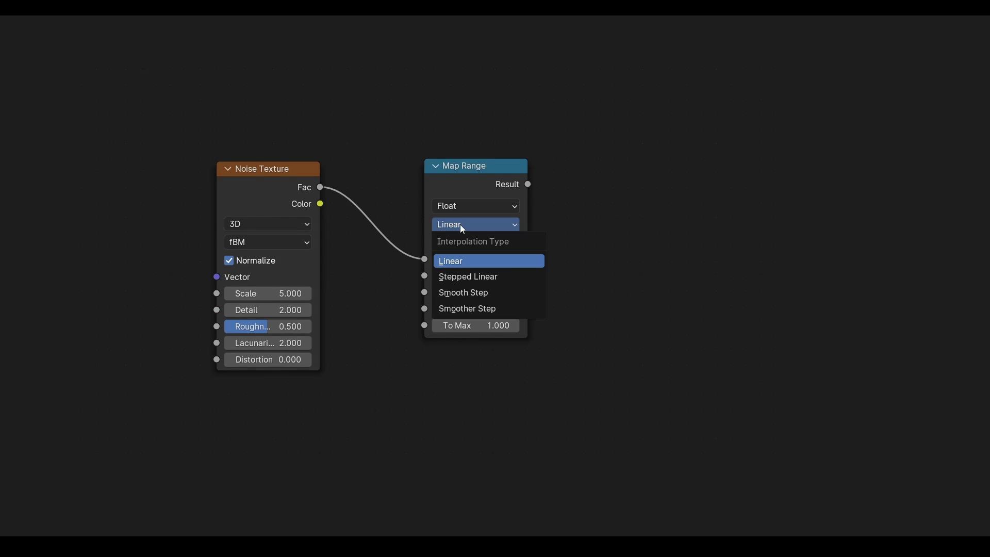
click(460, 224)
click(453, 208)
click(460, 257)
scroll(638, 262, down, 1)
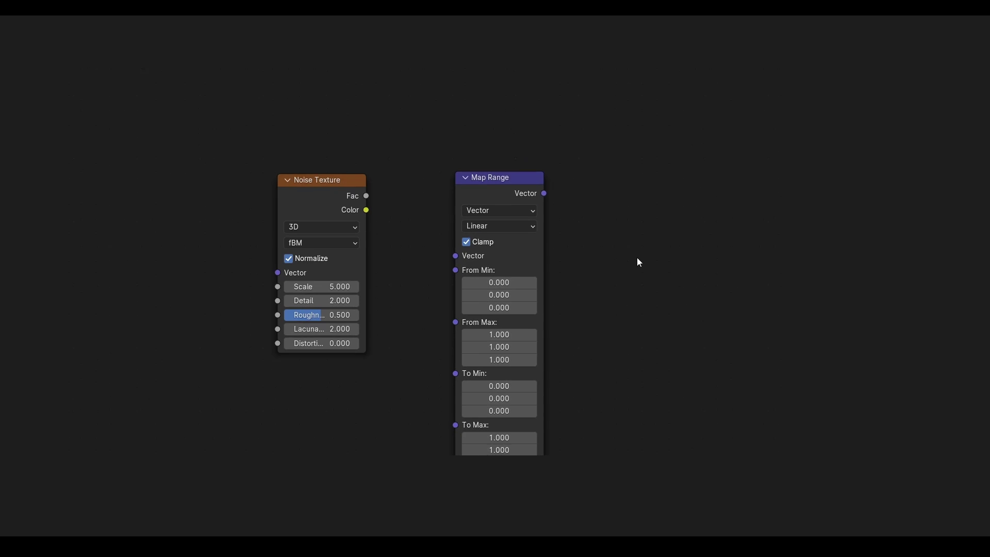
middle_drag(637, 258, 597, 185)
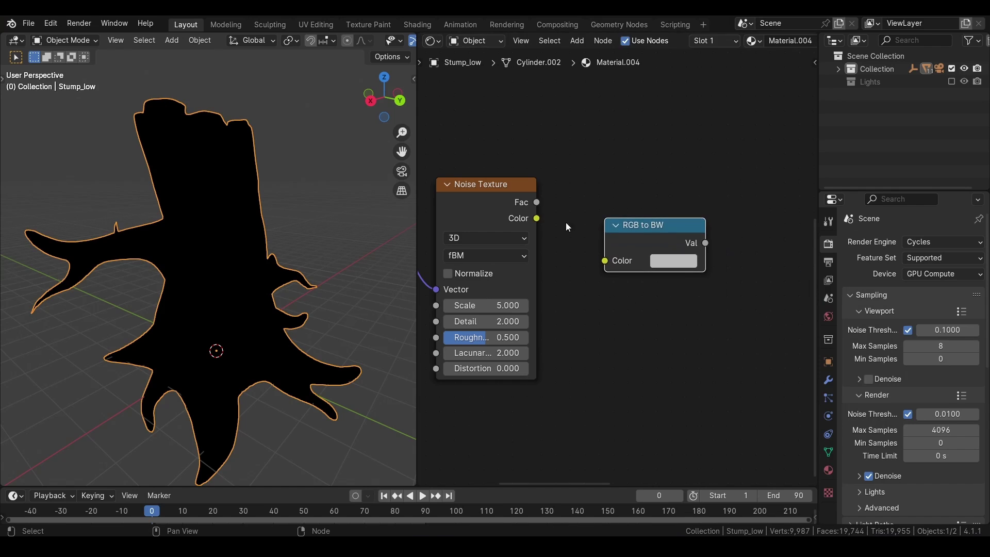
- Connect the Noise Texture's Color output to the RGB to BW node and toggle that node's muting
click(633, 201)
drag(537, 219, 612, 241)
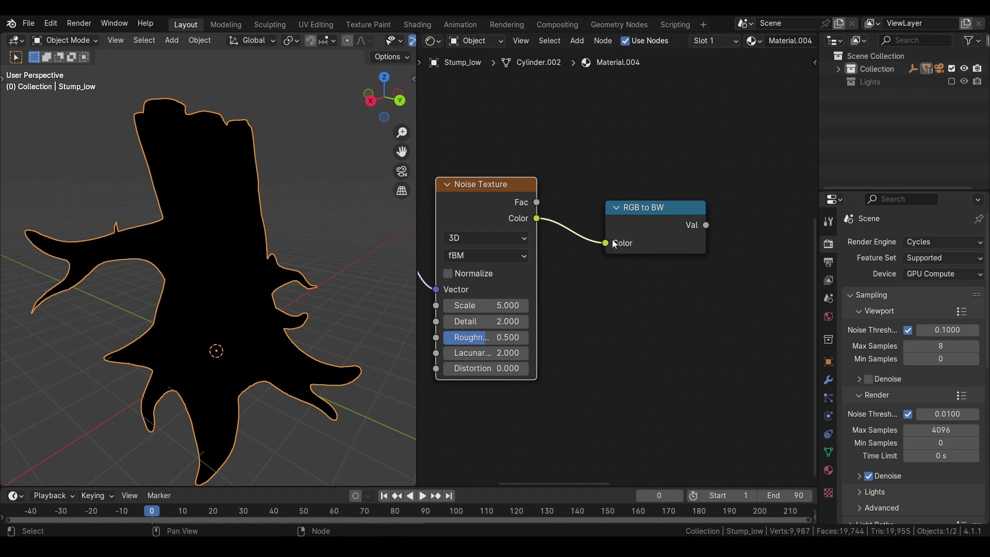
ctrl+shift+click(660, 207)
key(m)
key(m)
key(m)
key(m)
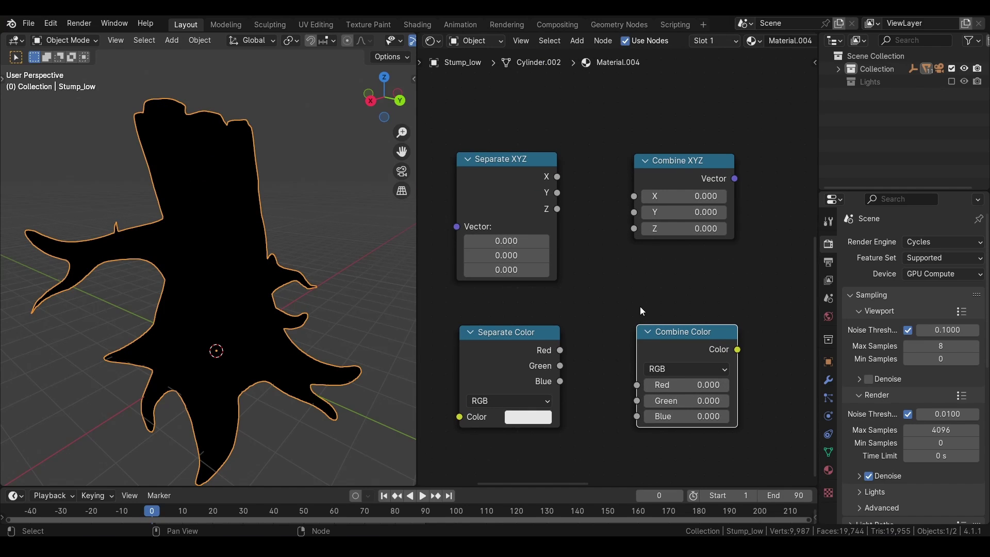
- Connect the Texture Coordinate node's Normal output to the Separate XYZ node's Vector input
click(547, 197)
scroll(541, 194, down, 1)
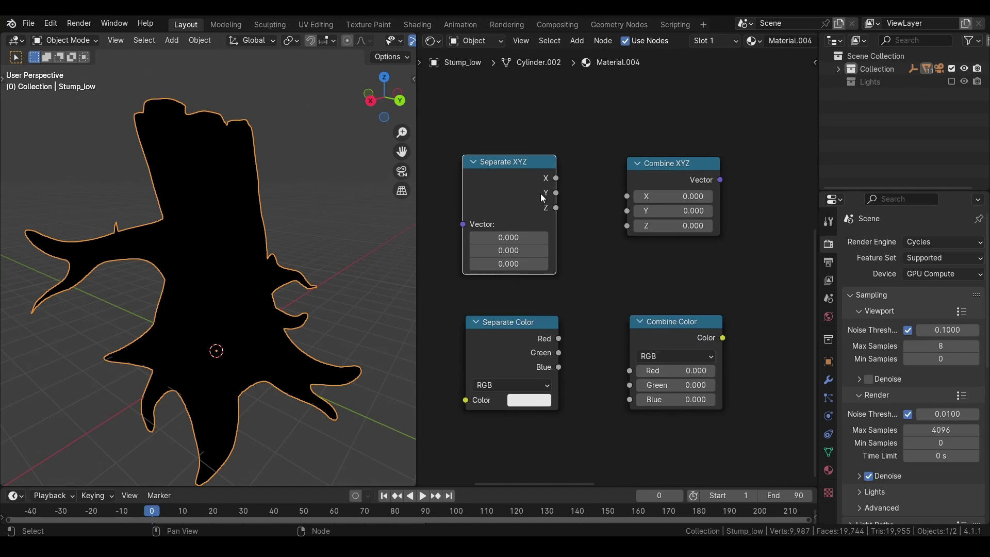
middle_drag(540, 193, 595, 196)
drag(595, 196, 460, 176)
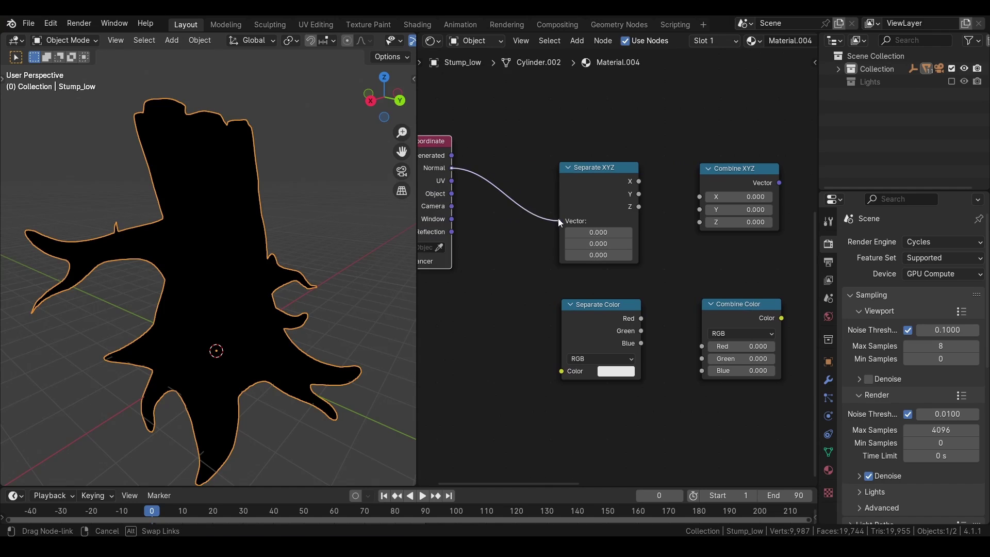
drag(559, 219, 559, 220)
- Preview the Separate XYZ node's X, Y and Z outputs one after another on the stump
ctrl+shift+click(605, 173)
ctrl+shift+click(605, 173)
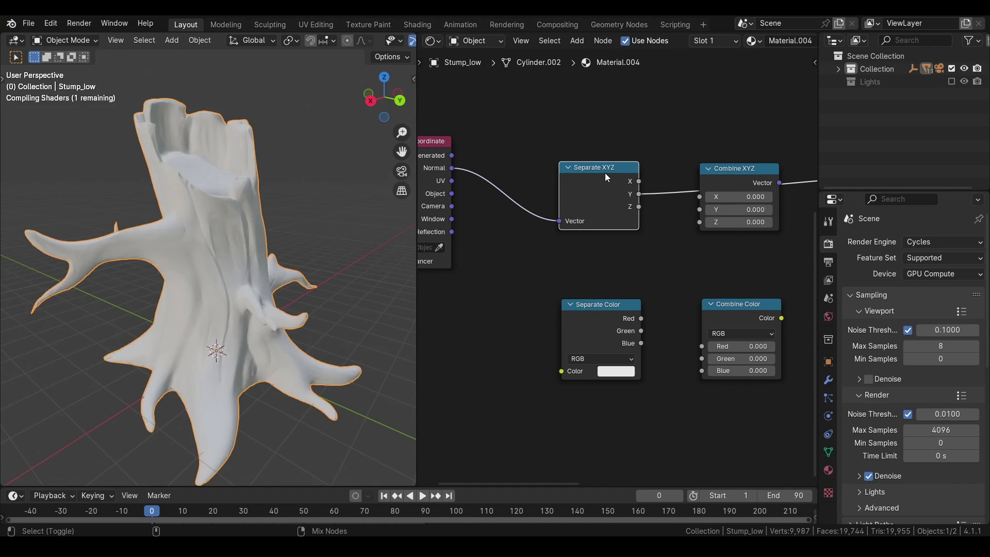
ctrl+shift+click(605, 172)
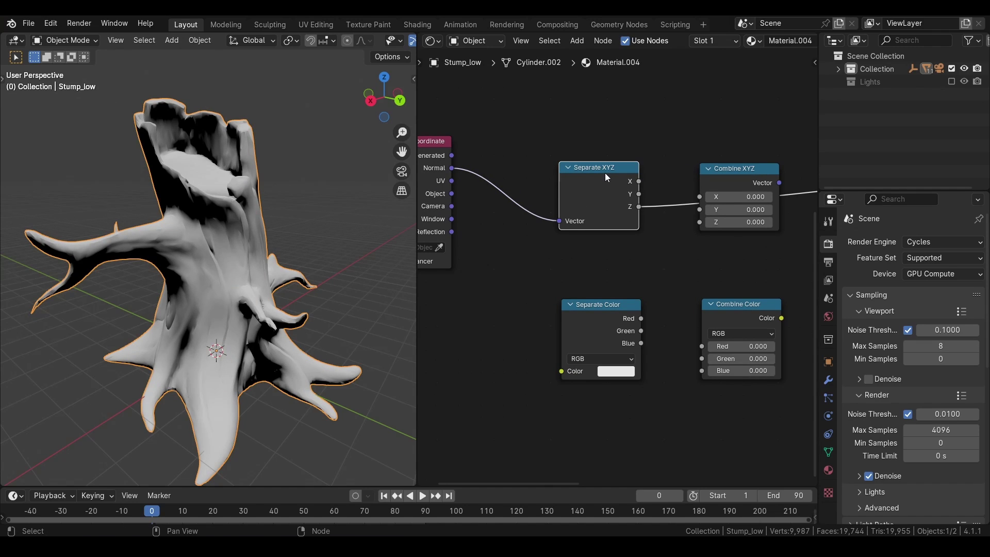
- Link the X, Y and Z outputs of Separate XYZ to the matching Combine XYZ inputs and preview the combined vector
middle_drag(656, 186, 571, 182)
scroll(556, 181, up, 1)
drag(555, 178, 626, 210)
drag(554, 206, 626, 224)
ctrl+shift+click(689, 164)
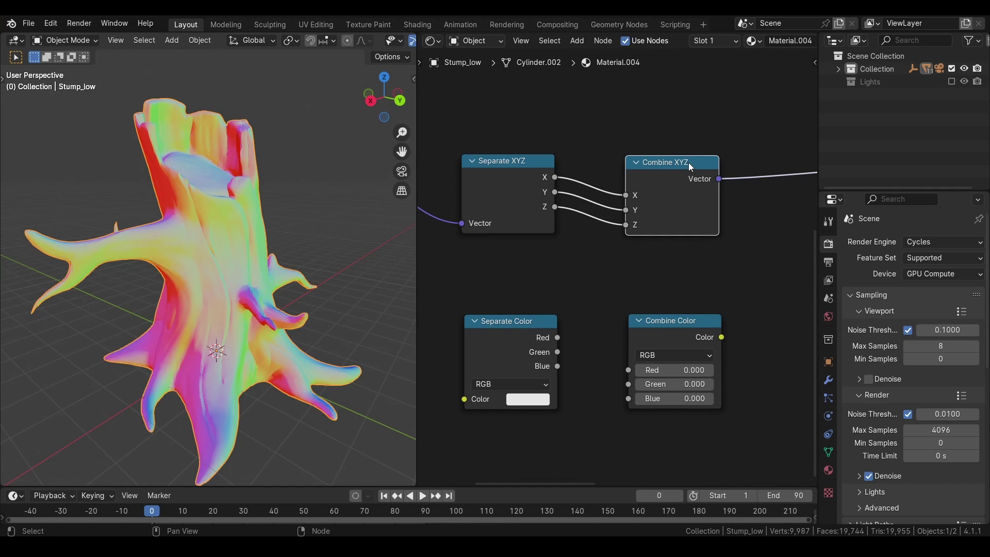
middle_drag(610, 282, 664, 208)
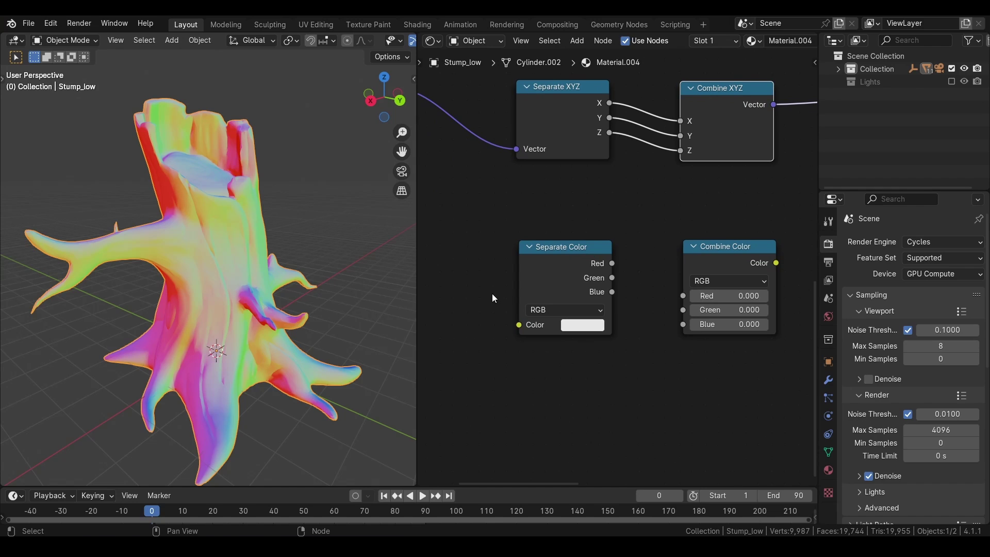
click(566, 309)
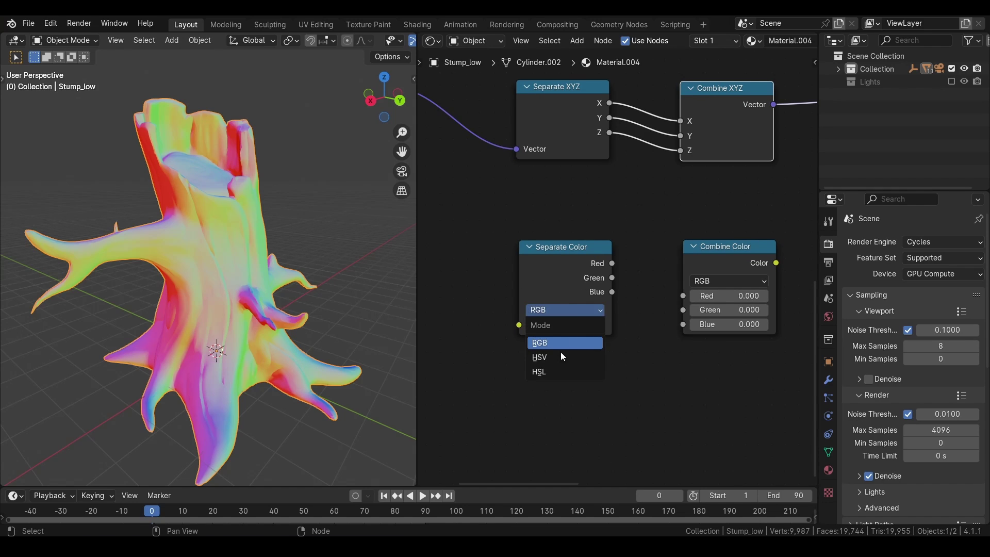
click(561, 264)
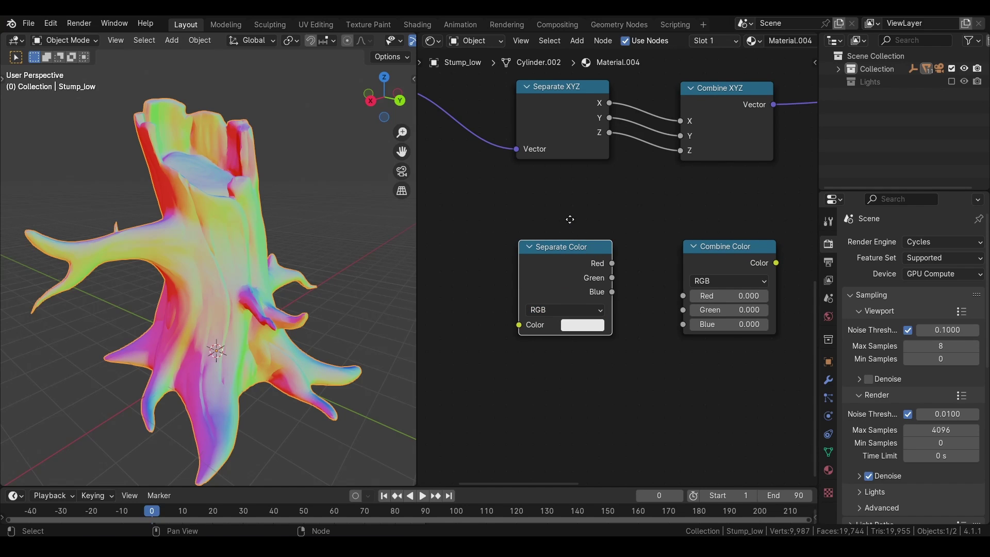
middle_drag(570, 219, 564, 295)
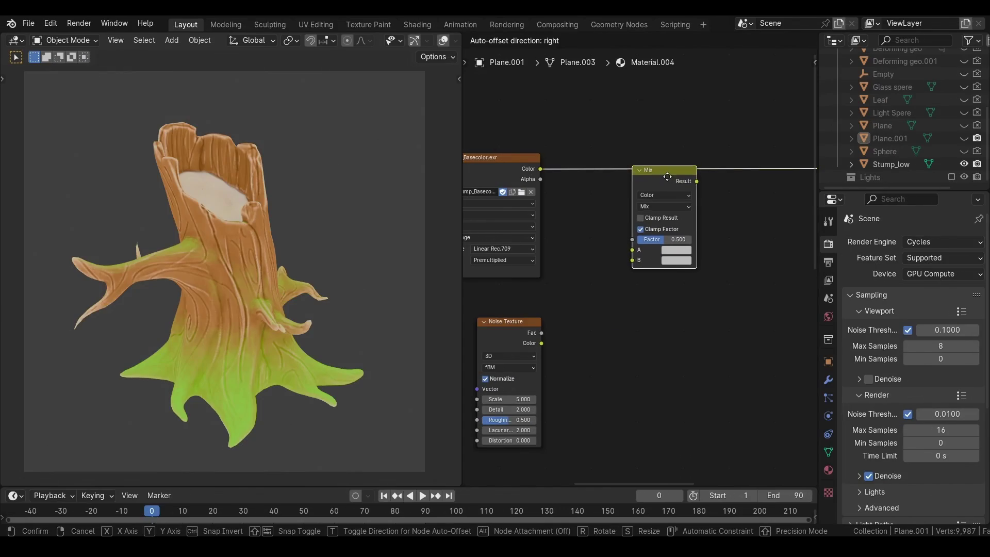
drag(666, 177, 667, 213)
- Connect the Noise Texture's Fac output to the Mix node's B input and set the mix Factor to 0.507
drag(541, 332, 631, 289)
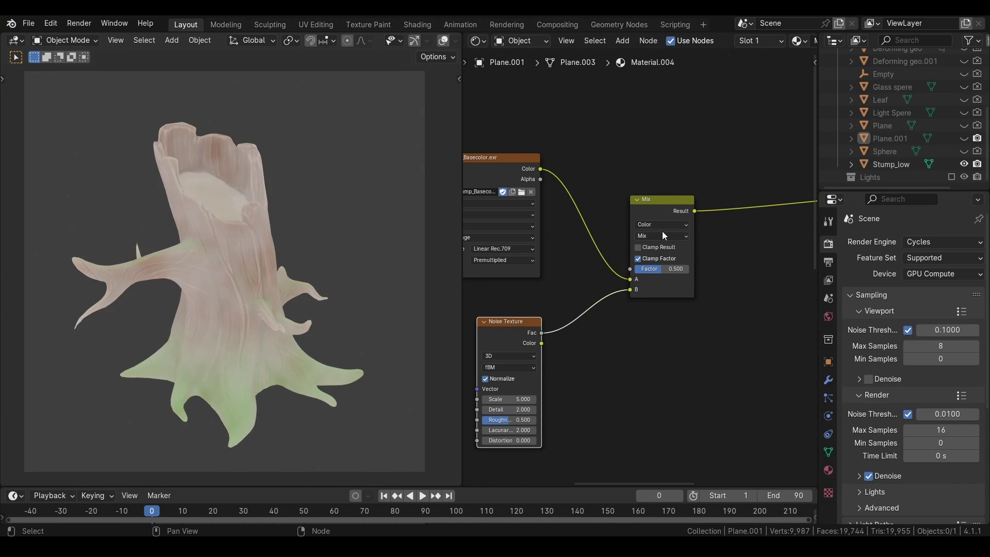
drag(662, 269, 635, 268)
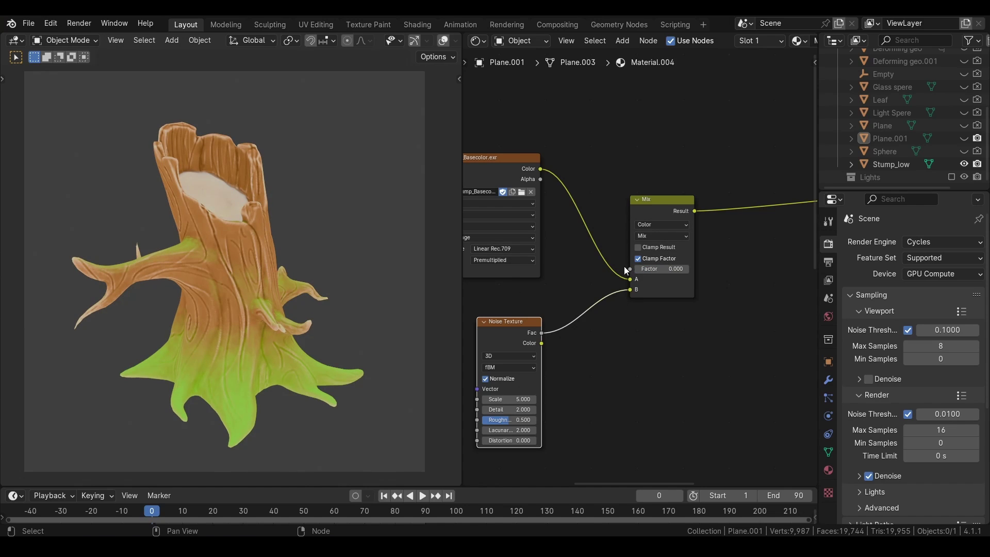
drag(665, 268, 691, 273)
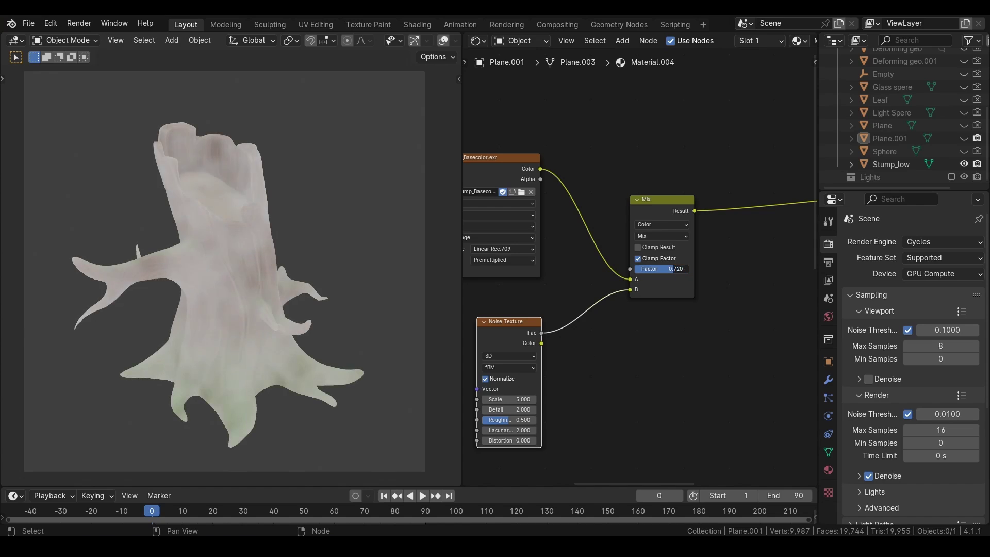
drag(674, 269, 662, 269)
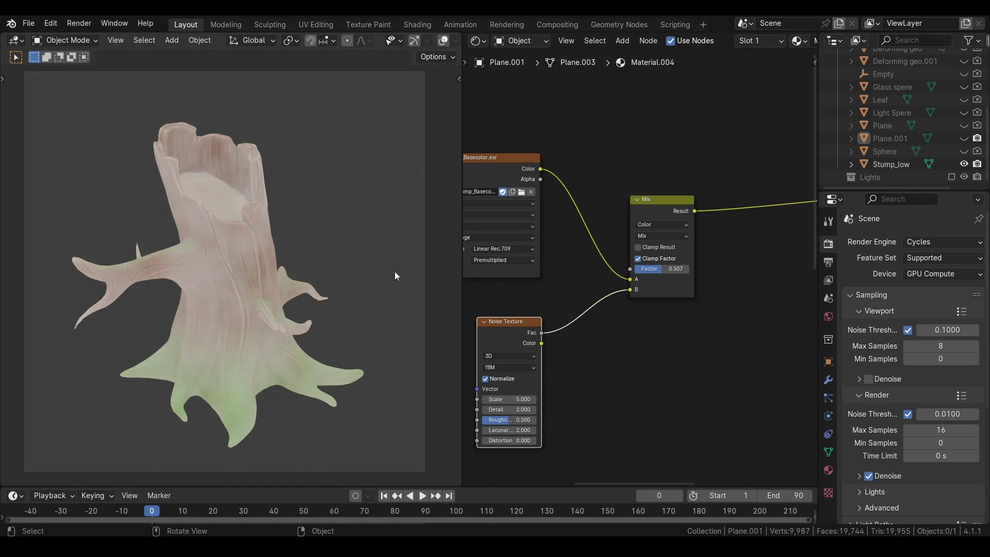
- Change the Mix node's blend mode to Multiply and raise its Factor
click(639, 237)
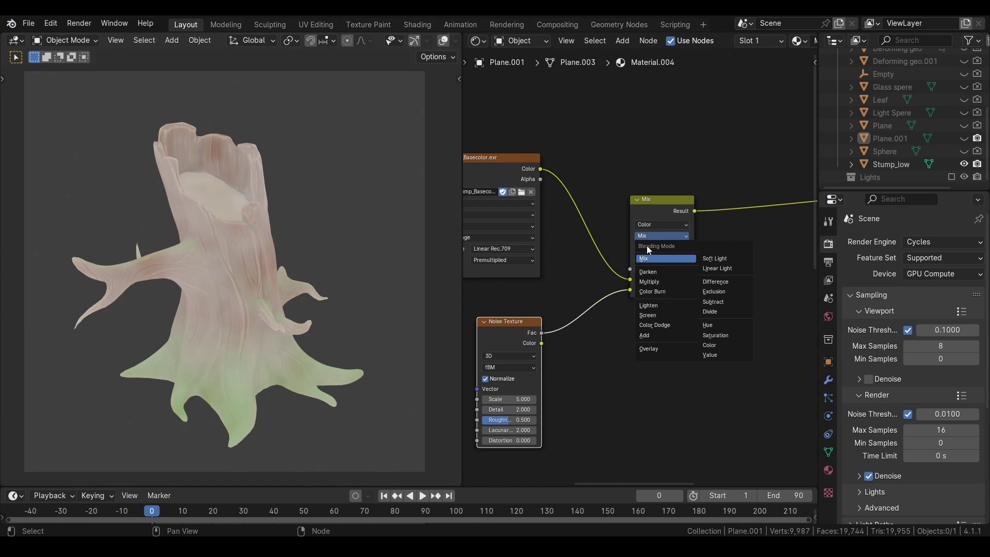
click(651, 282)
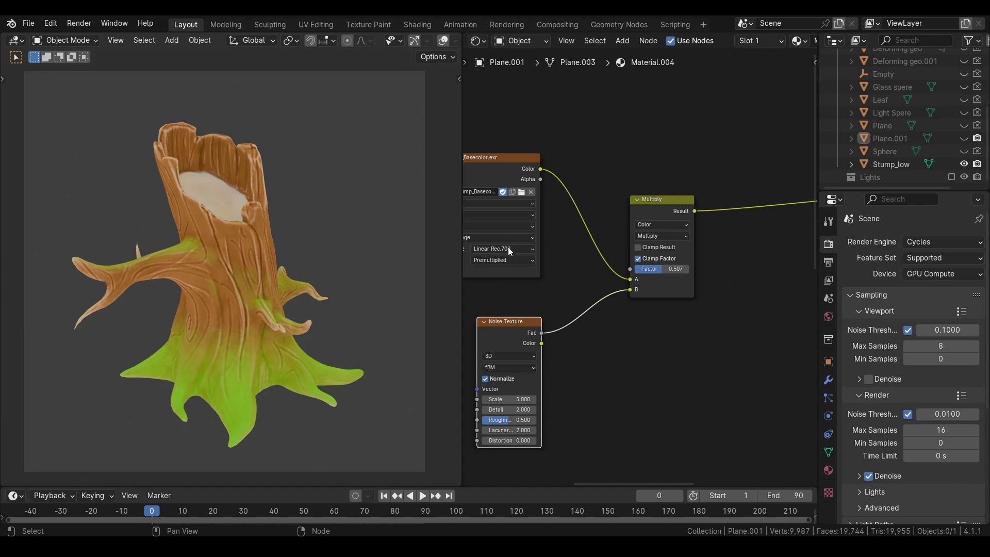
mouse_move(652, 269)
mouse_down()
mouse_move(688, 269)
mouse_move(662, 268)
mouse_move(671, 269)
mouse_up()
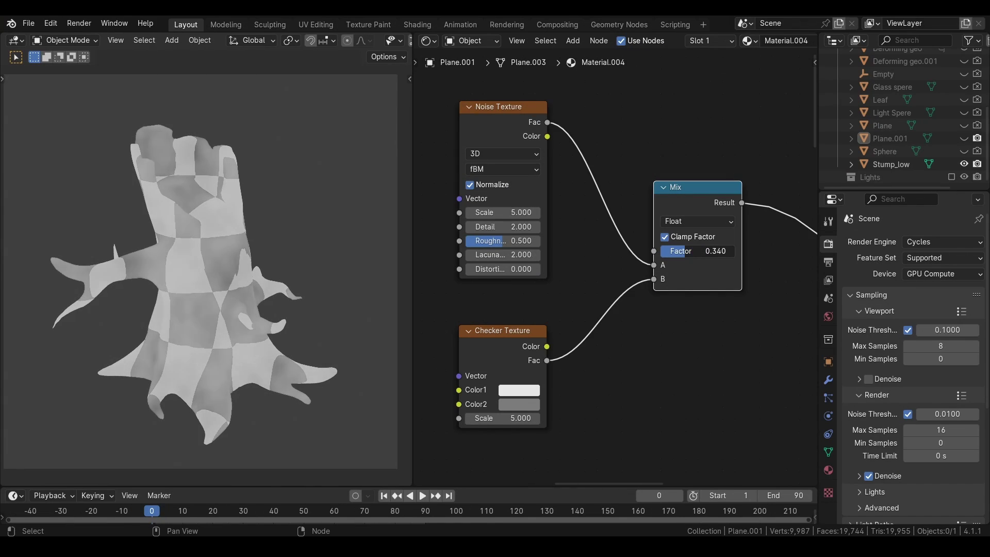
- Set the Float Mix node's Factor to 0.473 between the Noise and Checker textures, and link two outputs into a Mix node
mouse_move(686, 251)
mouse_down()
mouse_move(726, 251)
mouse_move(698, 251)
mouse_up()
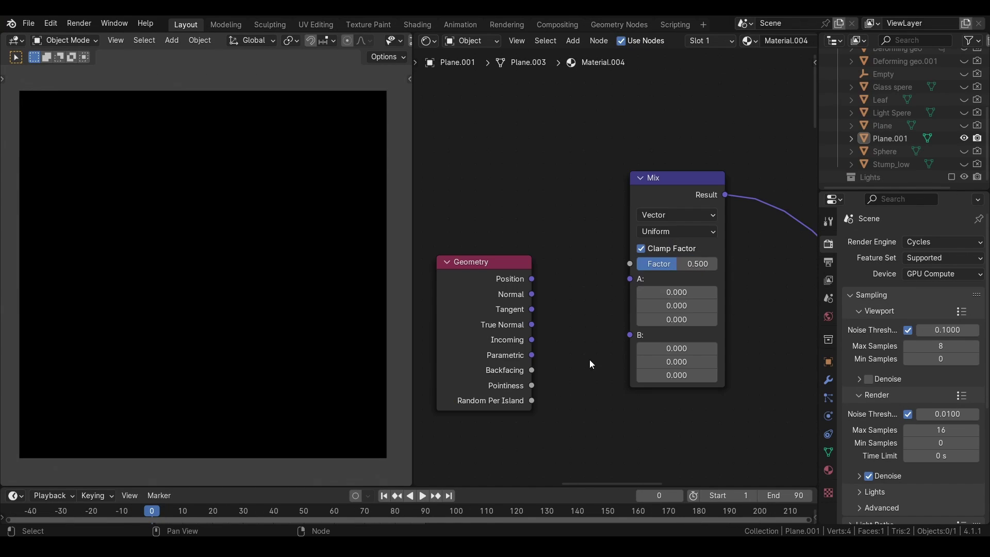
drag(531, 278, 629, 278)
drag(531, 294, 629, 294)
- Try two different mode options on the Mix node and adjust its slider after each choice
click(675, 231)
click(670, 264)
drag(670, 264, 677, 291)
click(676, 233)
click(675, 280)
drag(677, 304, 663, 303)
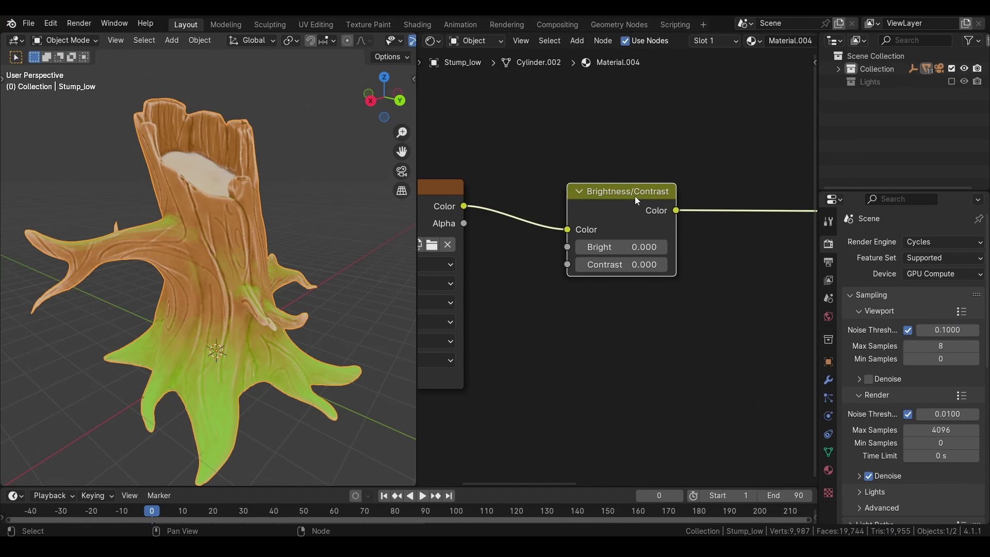
- Try a Bright value of 0.700 on the Brightness/Contrast node, undo it, and try adjusting the Contrast
drag(619, 247, 686, 247)
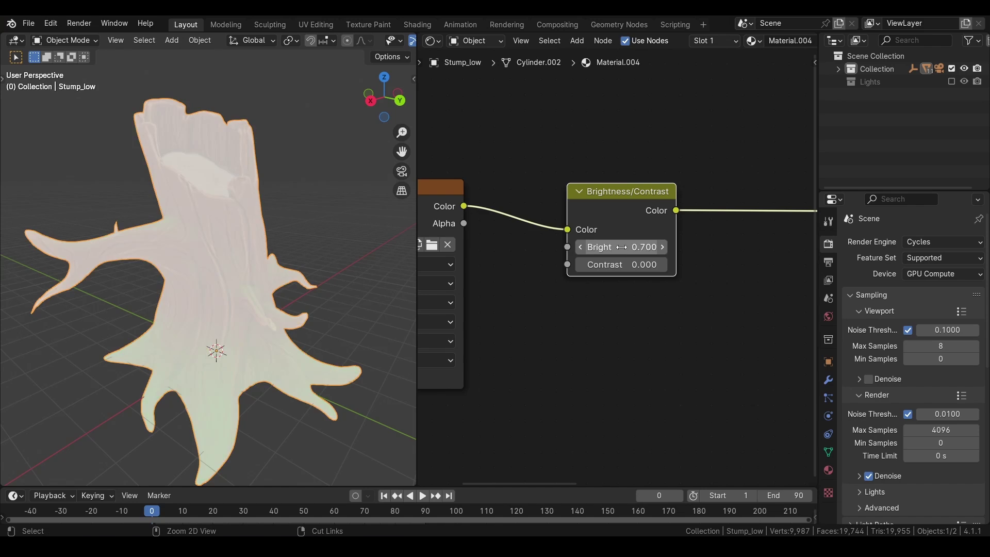
key(ctrl+z)
mouse_move(619, 265)
mouse_down()
mouse_move(641, 265)
mouse_move(611, 265)
mouse_up()
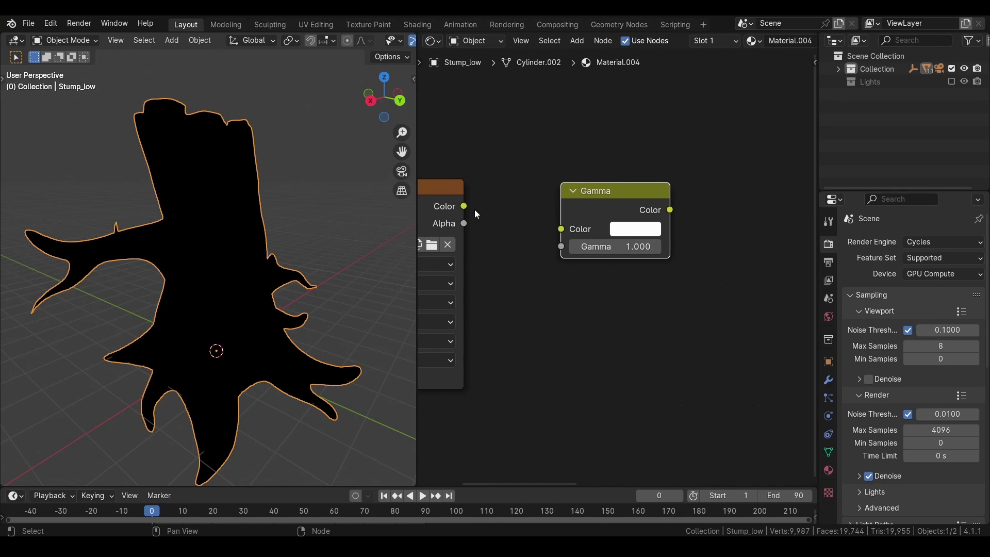
- Connect the image texture's Color output to the Invert Color node's Color input and preview the inverted result on the stump
drag(463, 206, 561, 228)
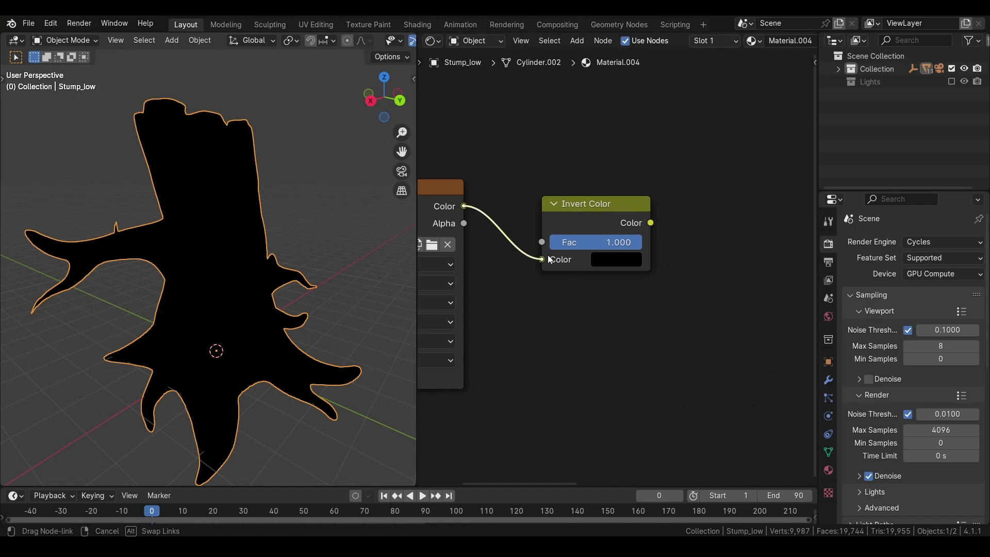
drag(547, 254, 549, 253)
ctrl+shift+click(596, 209)
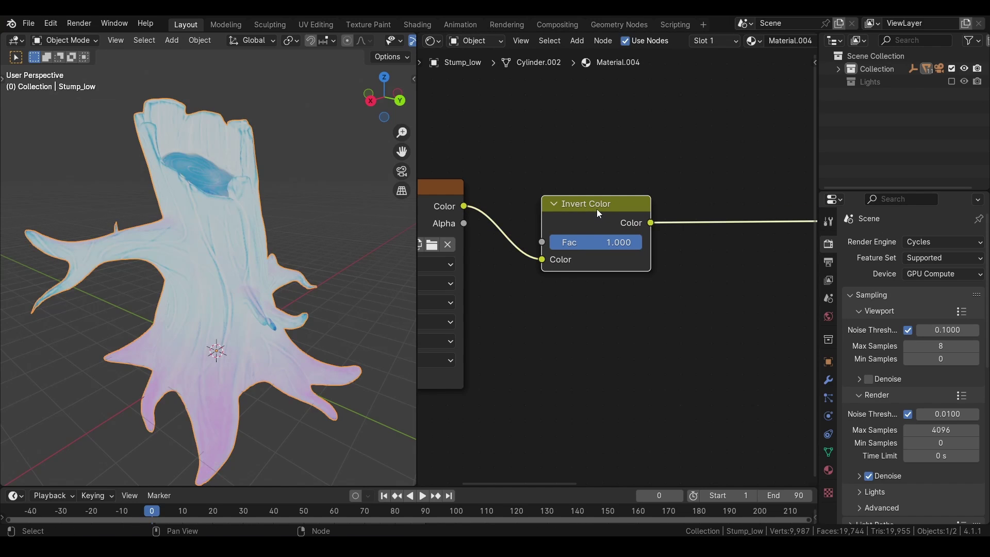
- Mute and unmute the Invert Color node repeatedly to compare the original and inverted colors
key(m)
key(m)
key(m)
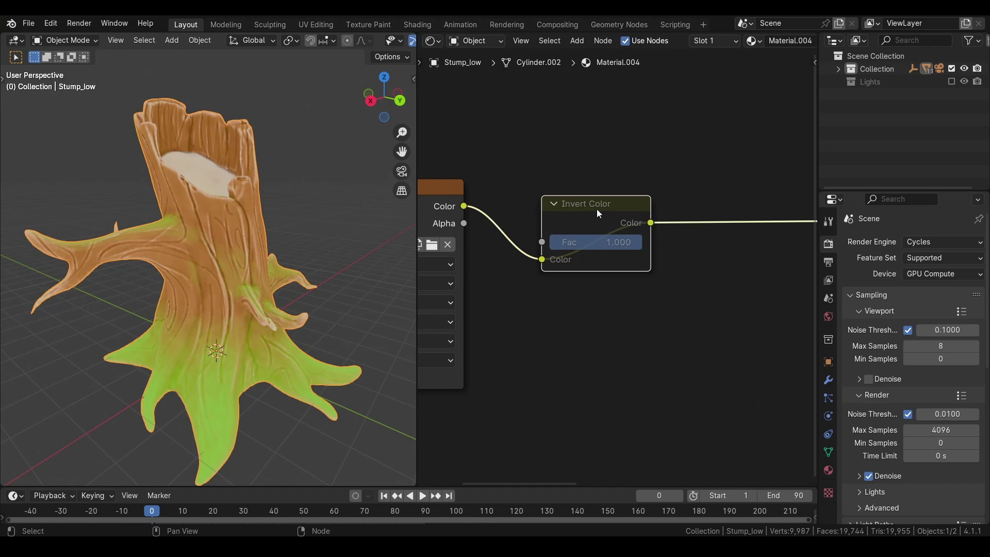
key(m)
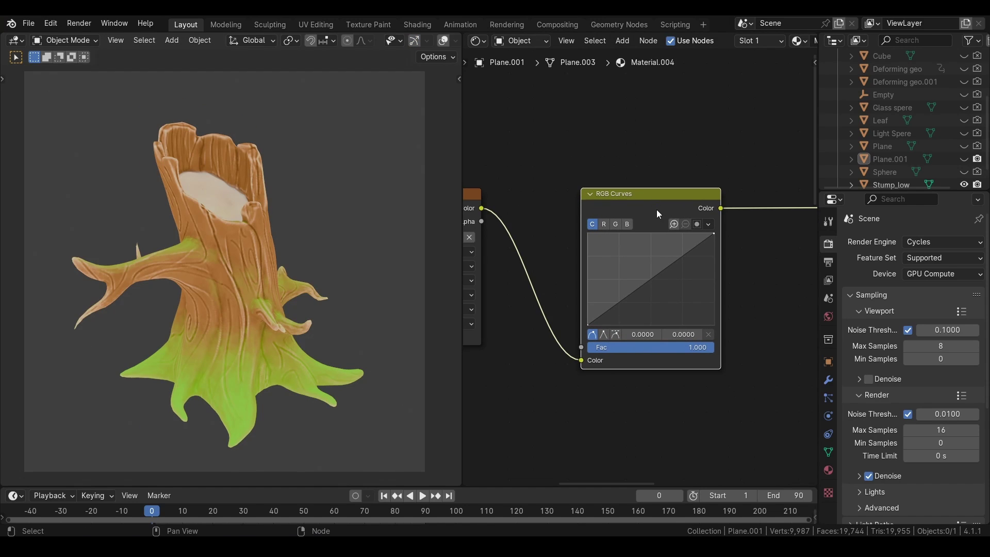
- Shape the combined RGB Curves with an upper point at 0.6145, 0.8600 and a lowered second point, and switch to the red channel
drag(678, 259, 665, 246)
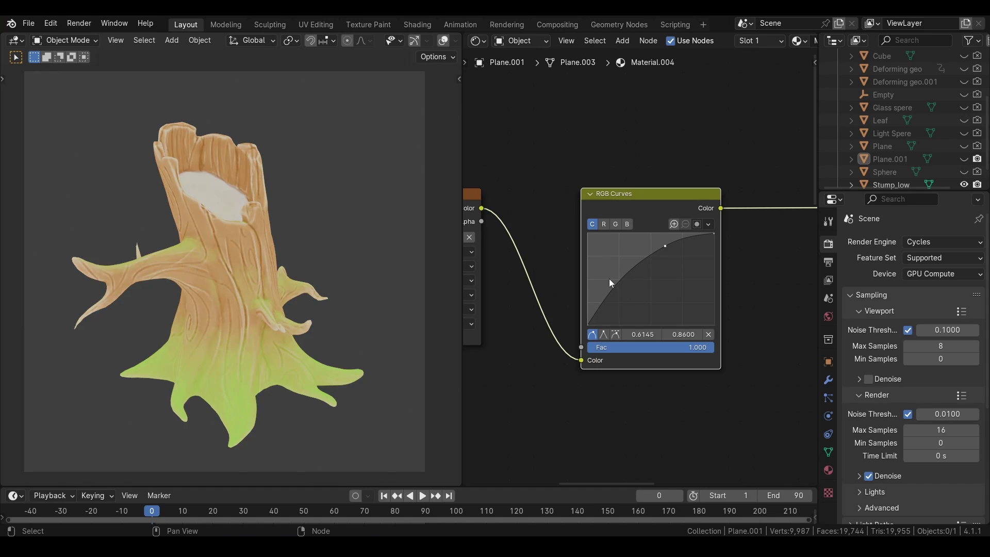
drag(610, 283, 626, 314)
click(604, 223)
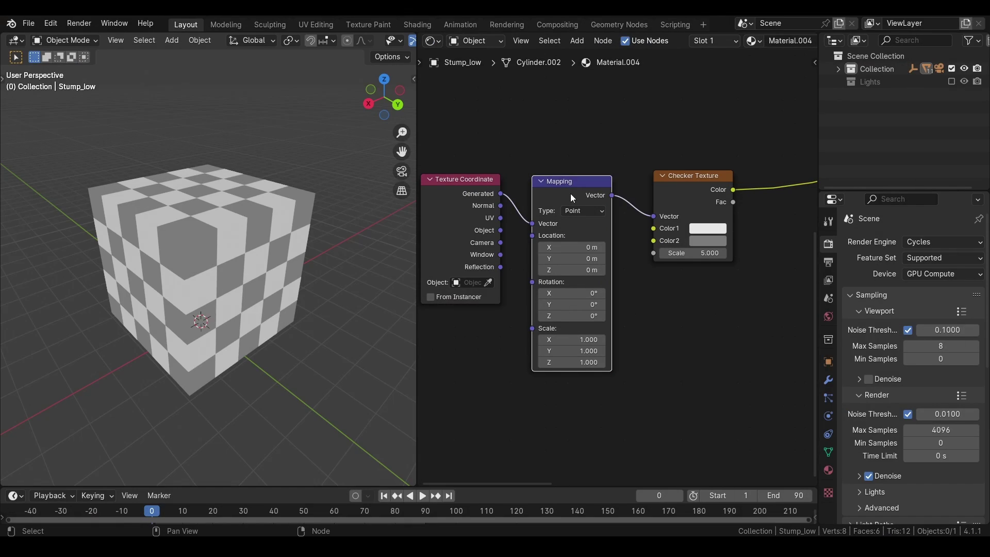
- Set the Mapping node's Location Y to 0.21 m and its Rotation X to about -11.9°
shift+drag(578, 250, 605, 257)
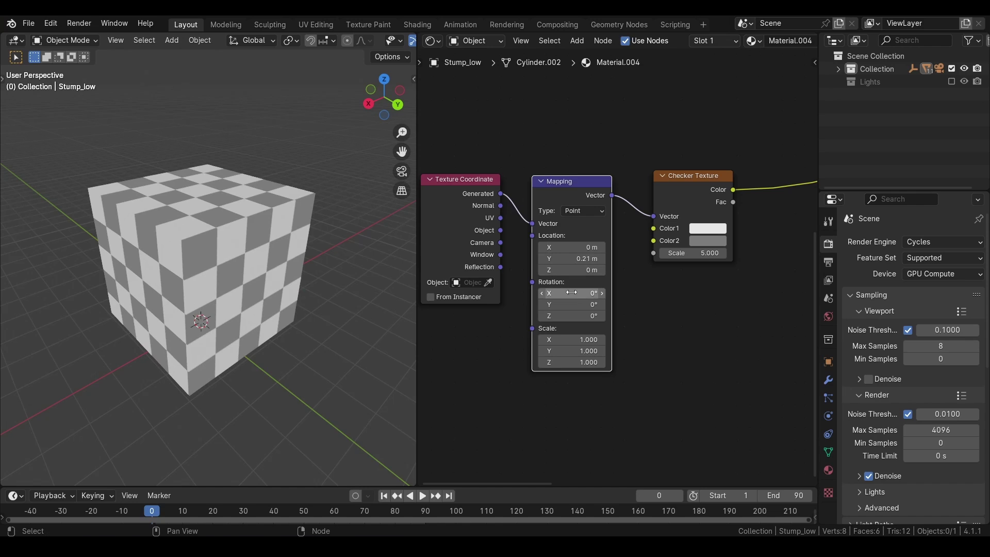
shift+drag(571, 292, 554, 293)
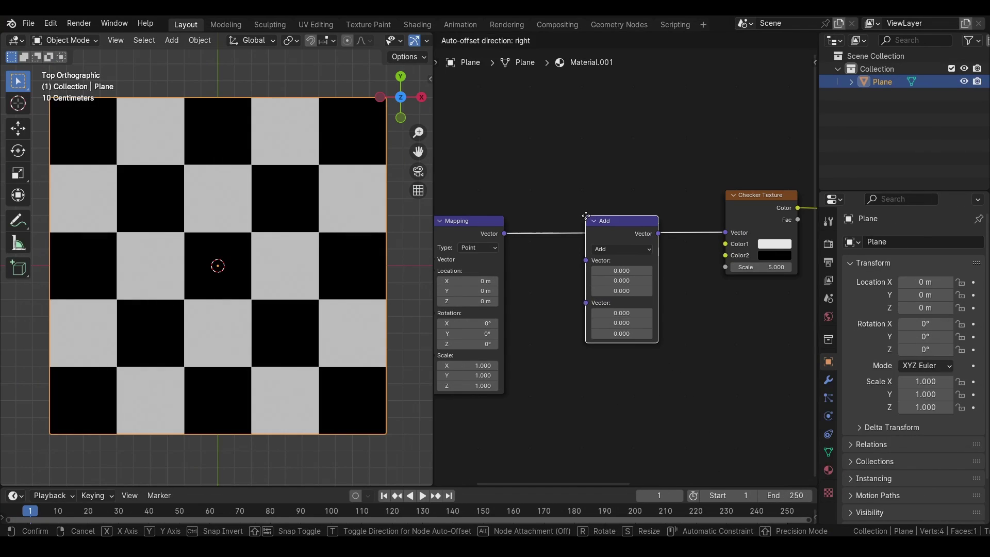
- Place a Vector Math node between Mapping and Checker Texture, set it to Multiply, and enter 10 as the X multiplier
click(586, 215)
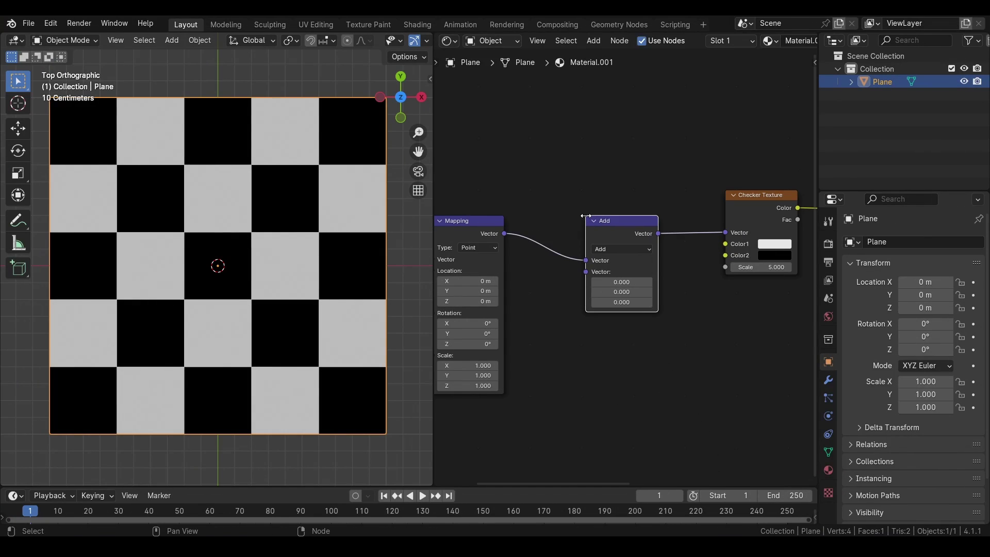
click(612, 250)
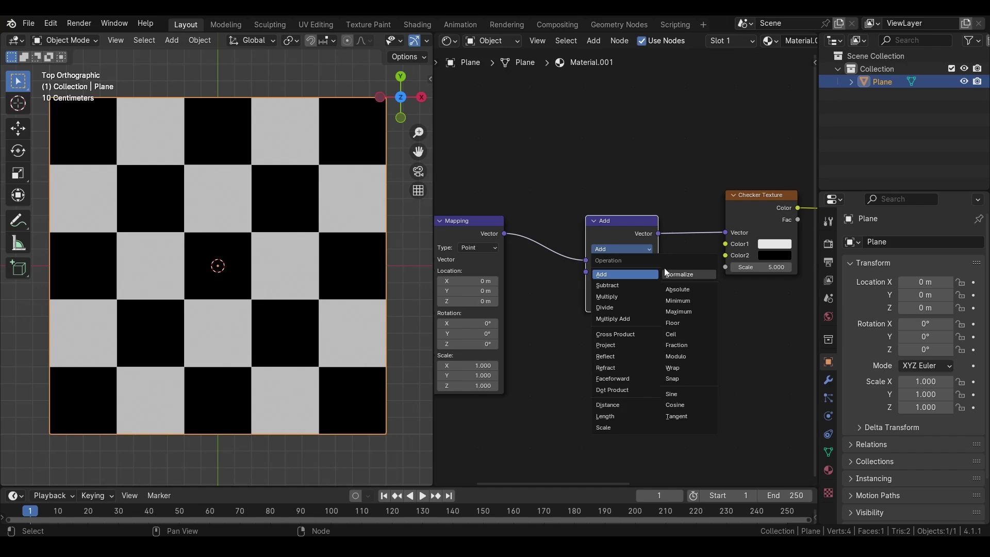
click(610, 296)
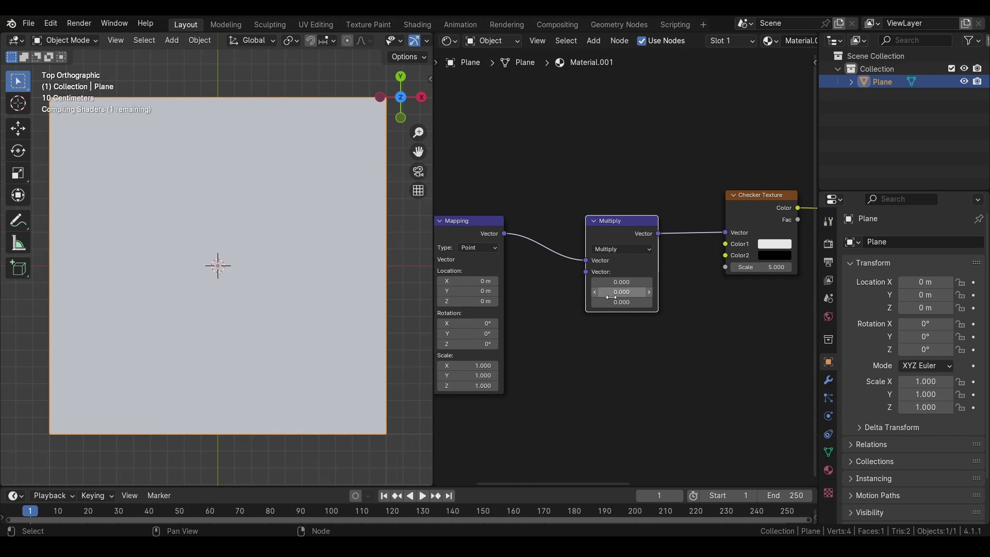
mouse_move(609, 284)
mouse_down()
mouse_move(657, 284)
mouse_move(612, 283)
mouse_up()
click(612, 283)
text(10)
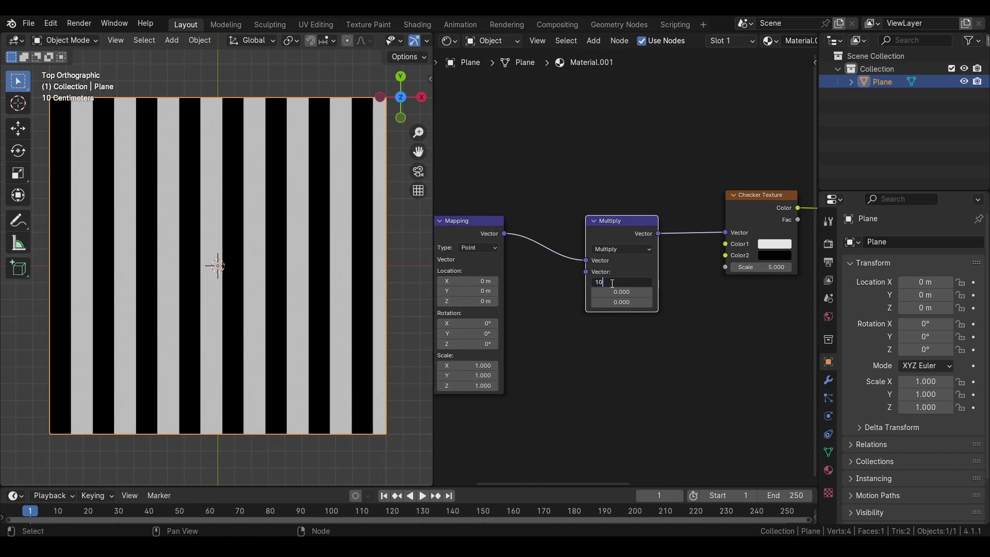
key(Return)
- Move the Multiply node below the link and connect the Mapping Vector output directly to the Checker Texture's Vector input
middle_drag(623, 303, 600, 263)
drag(600, 185, 592, 270)
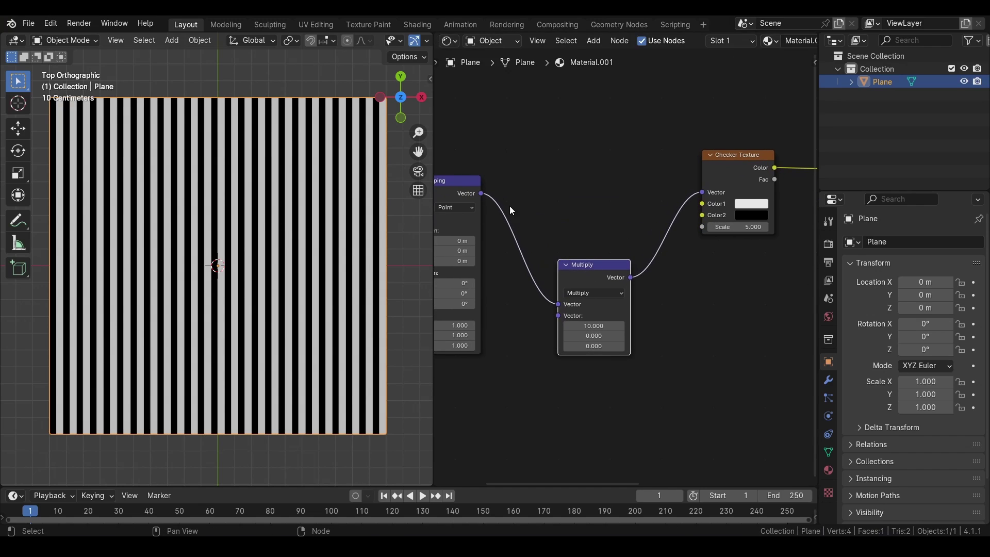
drag(481, 193, 703, 192)
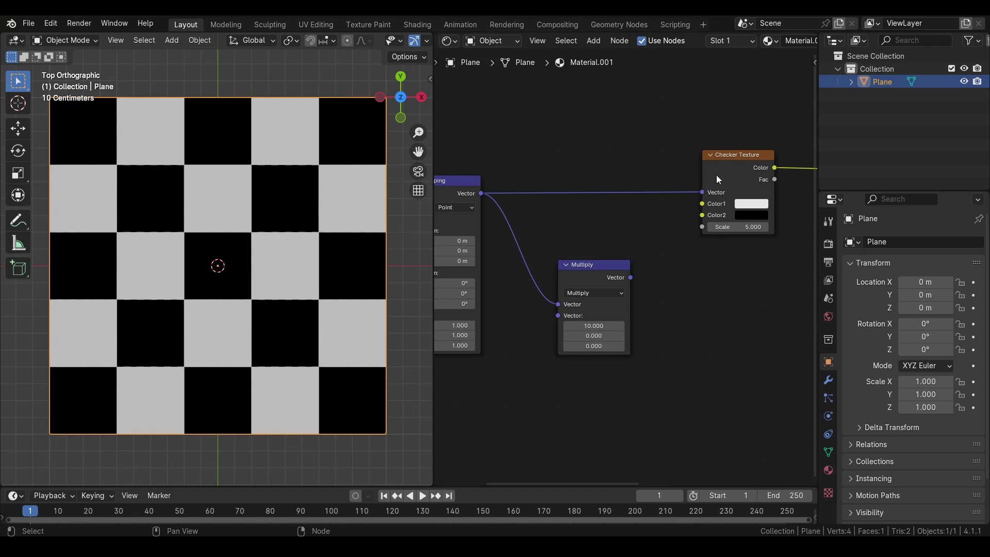
- Duplicate the Checker Texture below the original and feed the Multiply node's Vector output into the copy
click(725, 166)
key(shift+d)
click(729, 278)
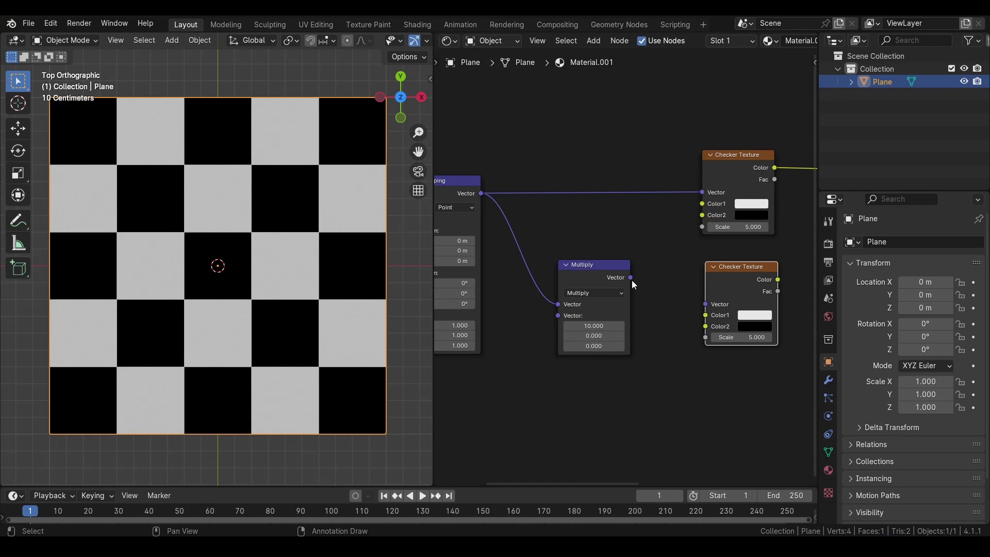
drag(630, 278, 705, 304)
- Insert a color Mix node after the first Checker Texture, connect the second Checker's Fac to B, and set the blending to Multiply
middle_drag(752, 255, 615, 269)
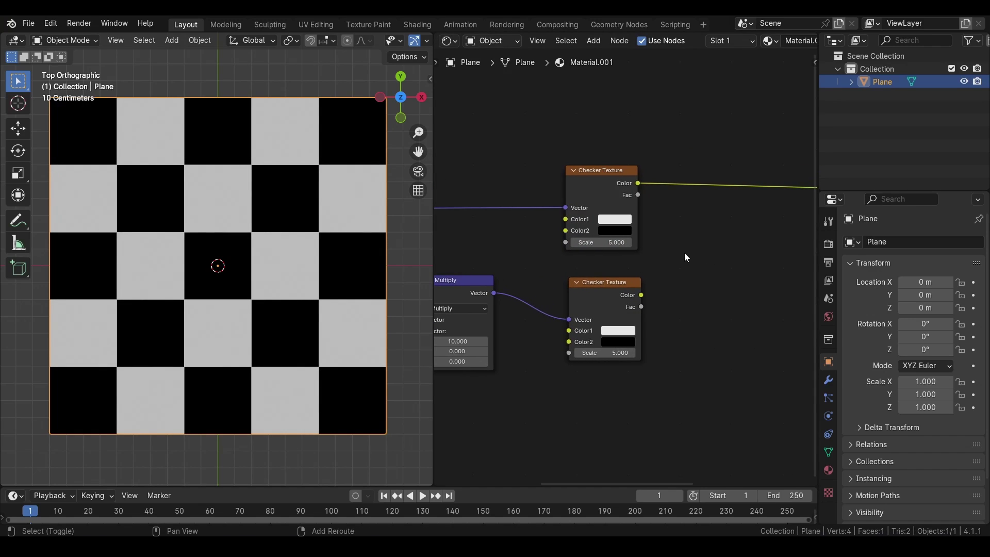
key(shift+a)
text(mi)
click(714, 278)
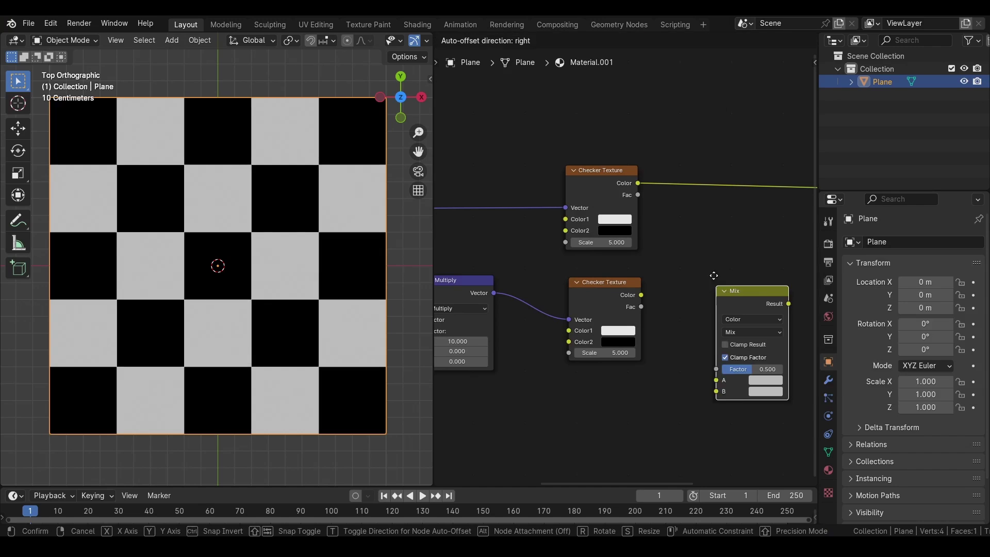
click(710, 159)
drag(708, 261, 635, 313)
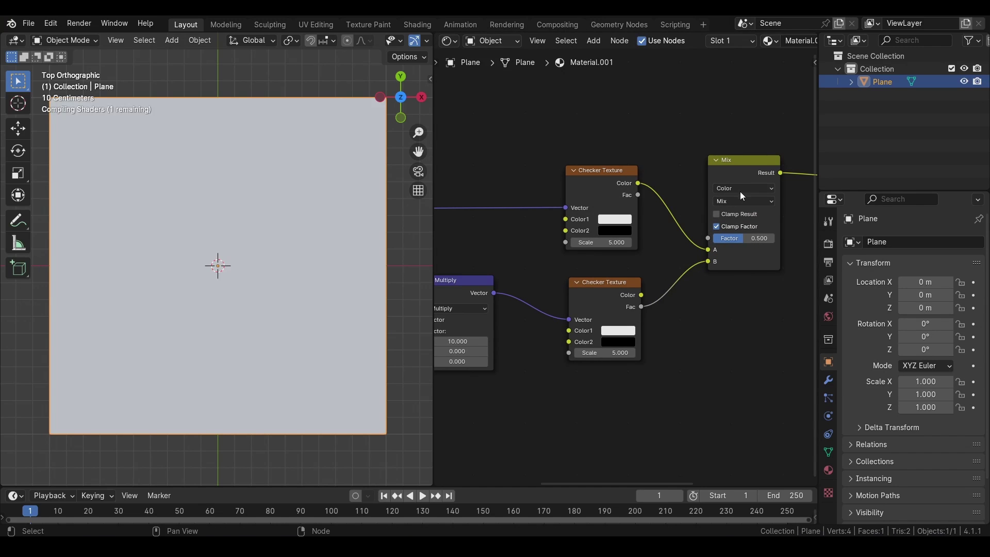
click(740, 201)
click(740, 253)
- Rotate the combined pattern by setting the Mapping node's Rotation Z to about -11.1°
middle_drag(567, 278, 704, 287)
scroll(704, 286, down, 1)
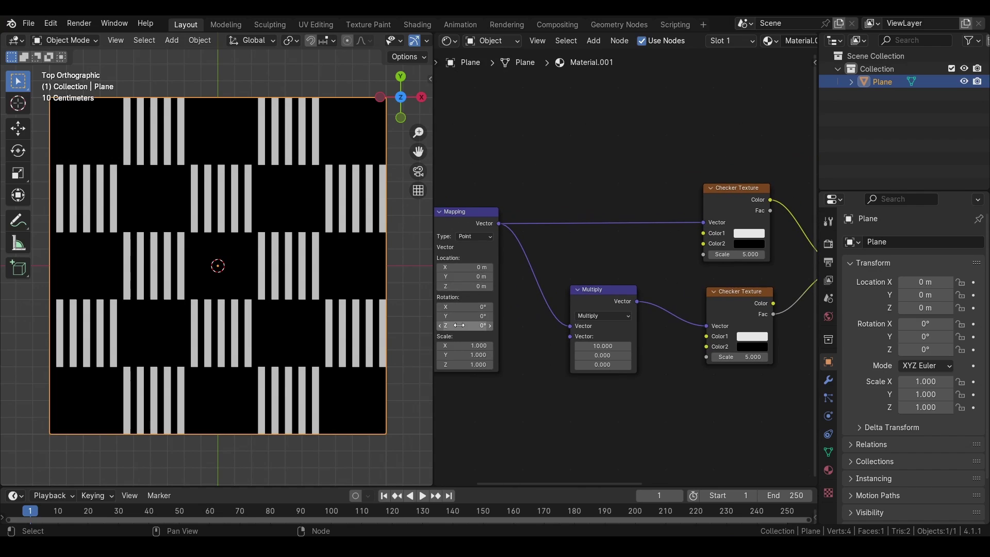
drag(467, 326, 496, 325)
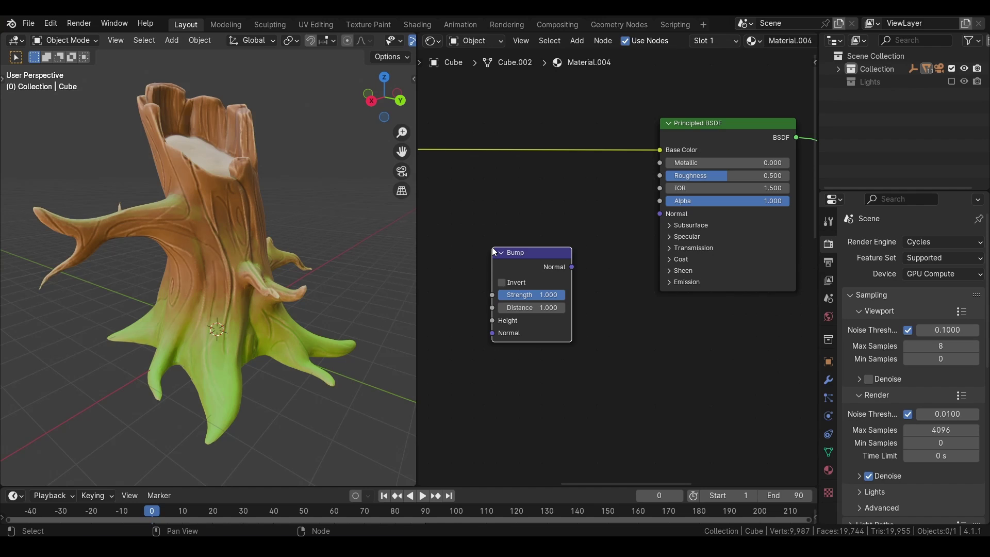
- Add a Noise Texture, link its Fac to the Bump node's Height, and connect the Bump Normal to the Principled BSDF's Normal
middle_drag(500, 247, 569, 226)
key(shift+a)
text(noi)
key(Return)
click(437, 238)
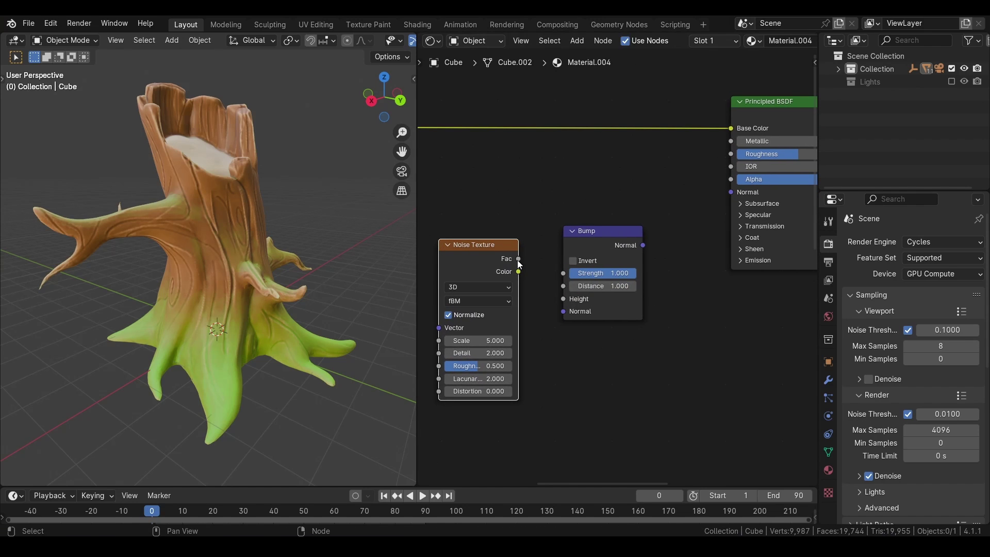
drag(518, 272, 561, 298)
drag(643, 245, 729, 193)
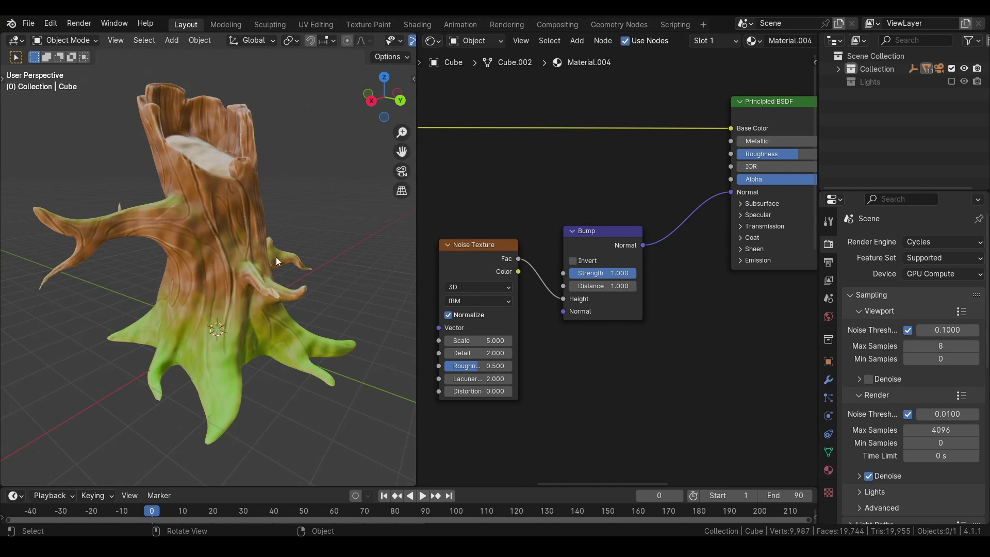
- Set the Noise Texture's Scale to 9.800, the Bump Distance to 0.5 and the Bump Strength to about 0.533
drag(470, 341, 495, 341)
click(606, 287)
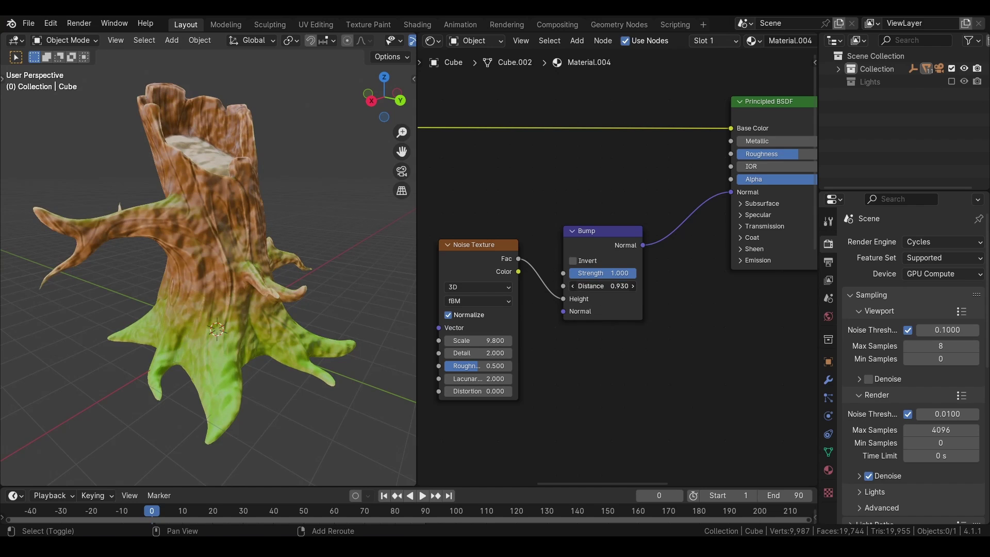
text(0.5)
key(Return)
drag(608, 273, 577, 273)
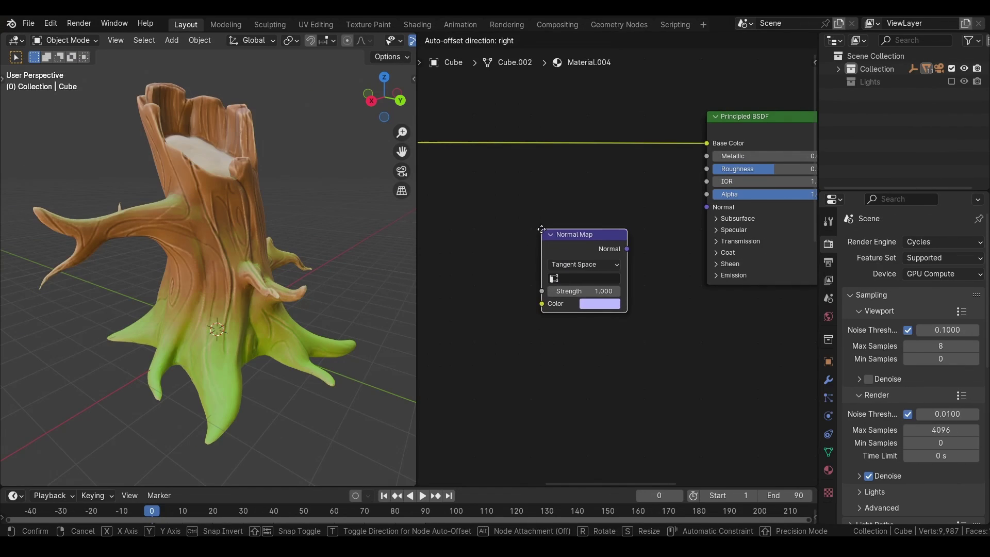
- Place a Normal Map node and connect its Normal output to the Principled BSDF's Normal input
click(542, 229)
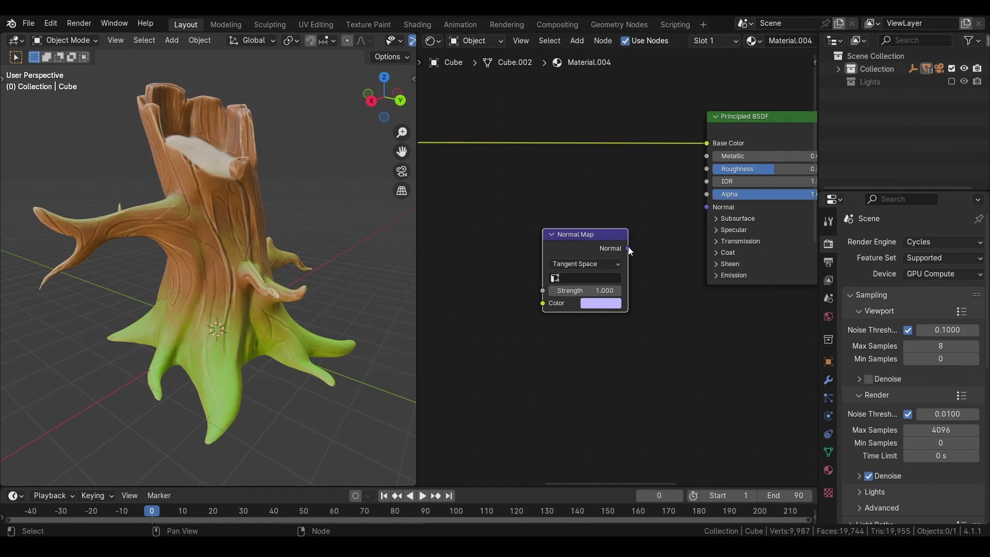
drag(627, 248, 706, 206)
- Add an Image Texture node and position it beside the Normal Map node, on its input side
key(shift+a)
text(im)
click(523, 328)
click(540, 313)
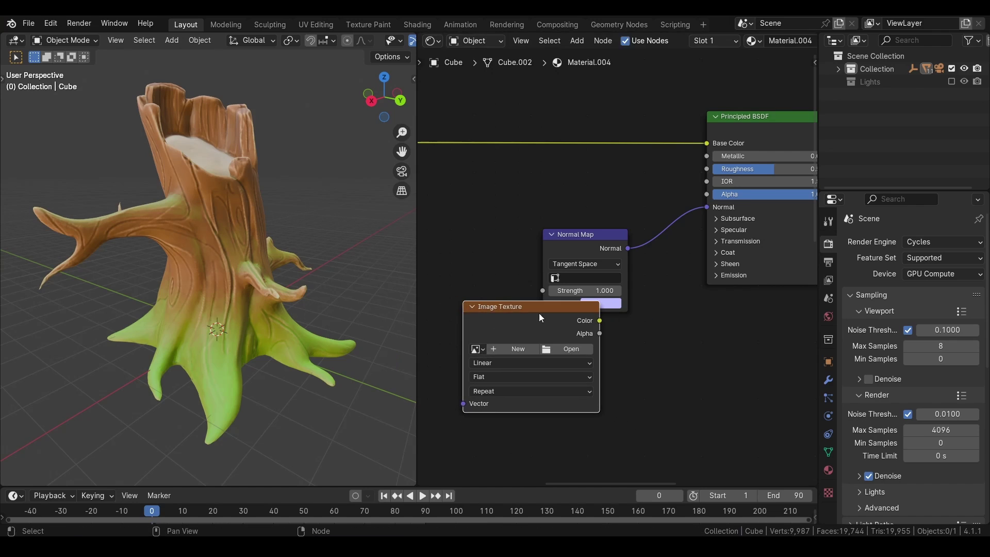
drag(539, 312, 448, 292)
- Load the stump's normal map EXR into the Image Texture and connect its Color output to the Normal Map's Color input
click(477, 325)
click(638, 235)
click(727, 461)
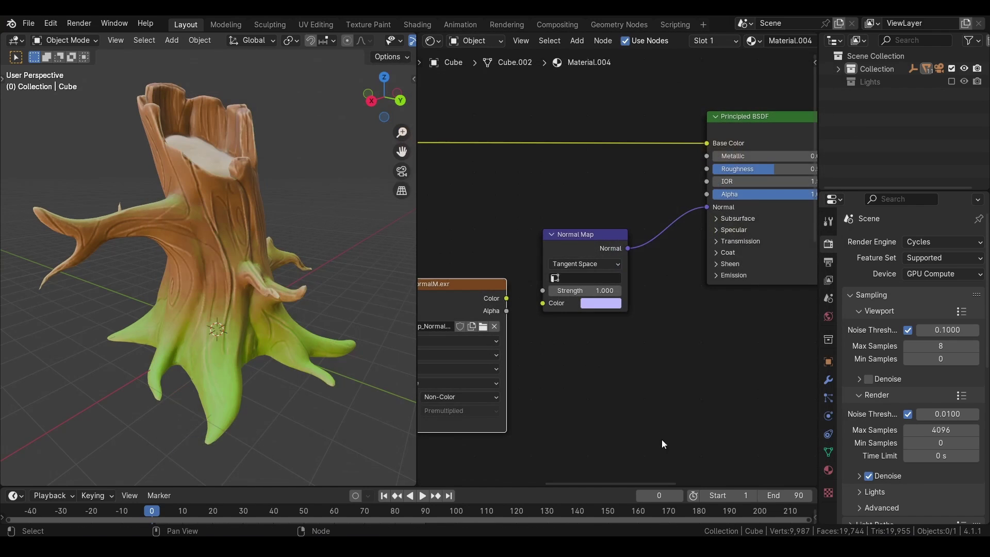
drag(507, 299, 548, 303)
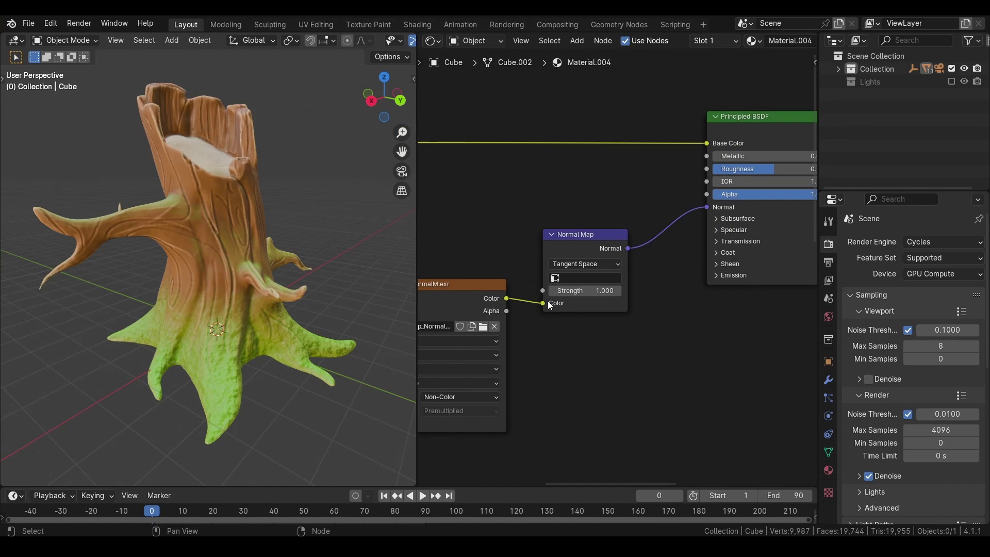
- Increase the Normal Map node's Strength
drag(606, 292, 663, 292)
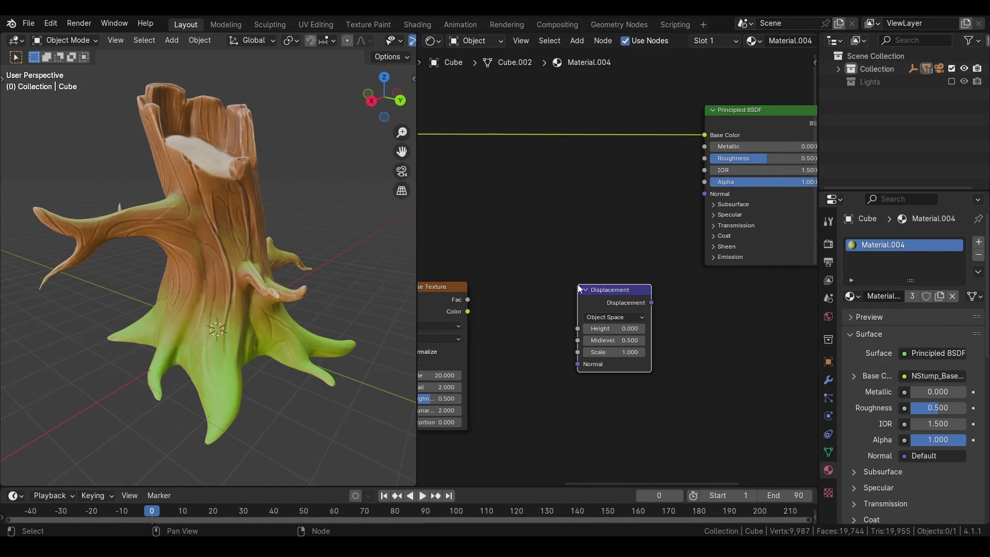
- Connect the Noise Texture's Fac to the Displacement node's Height and its Displacement output to the Material Output's Displacement input
drag(468, 299, 575, 330)
middle_drag(634, 327, 501, 339)
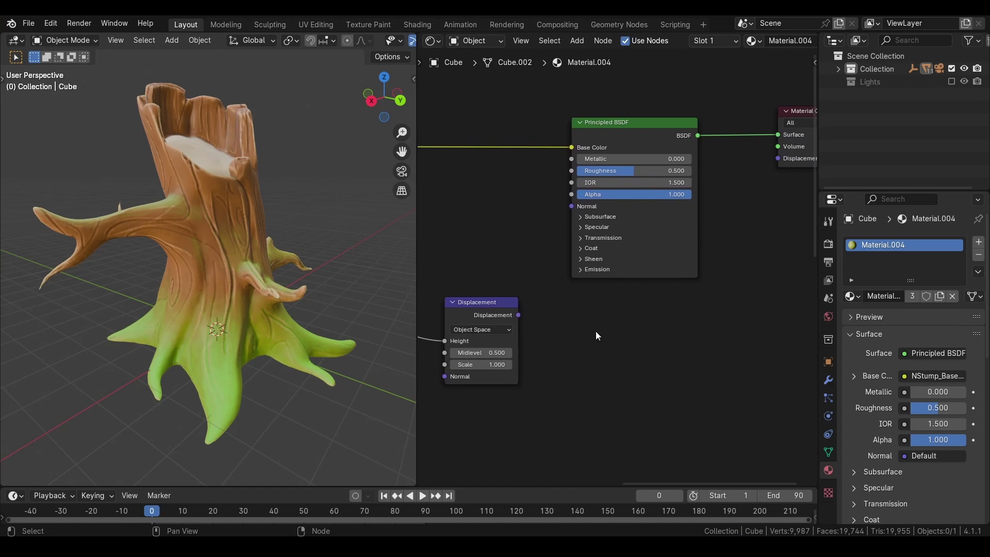
drag(519, 315, 778, 160)
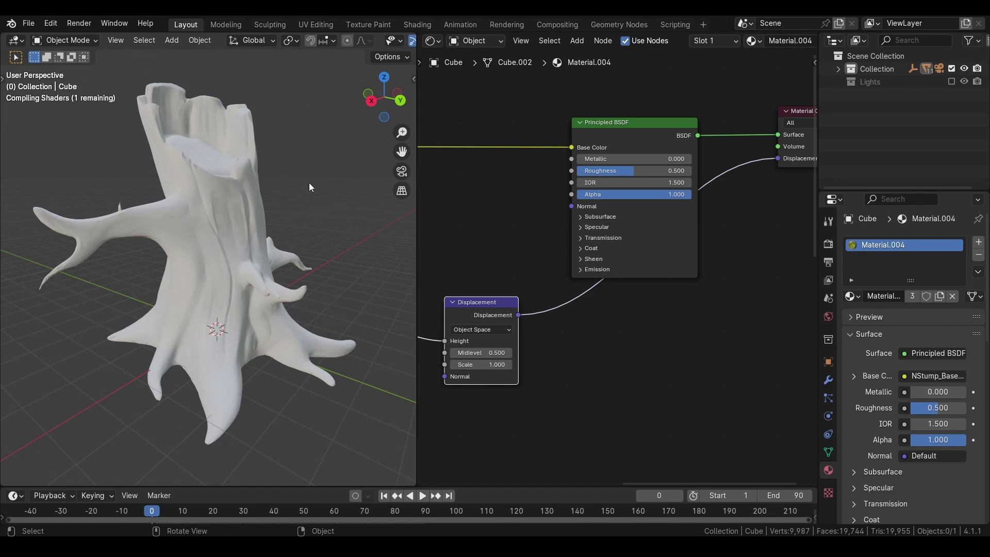
- Switch the viewport to rendered shading and set the material's displacement method to Displacement and Bump
key(z)
click(312, 160)
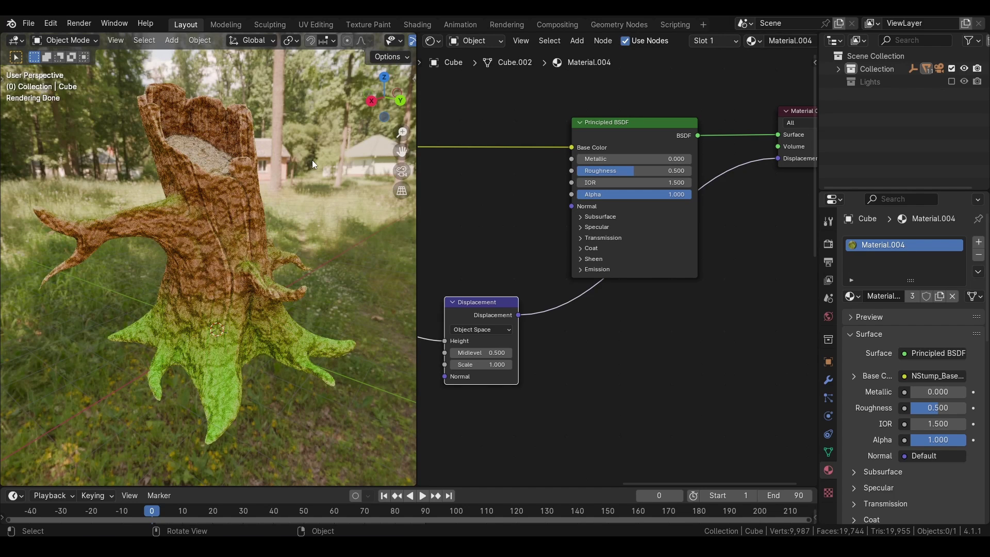
scroll(847, 429, down, 12)
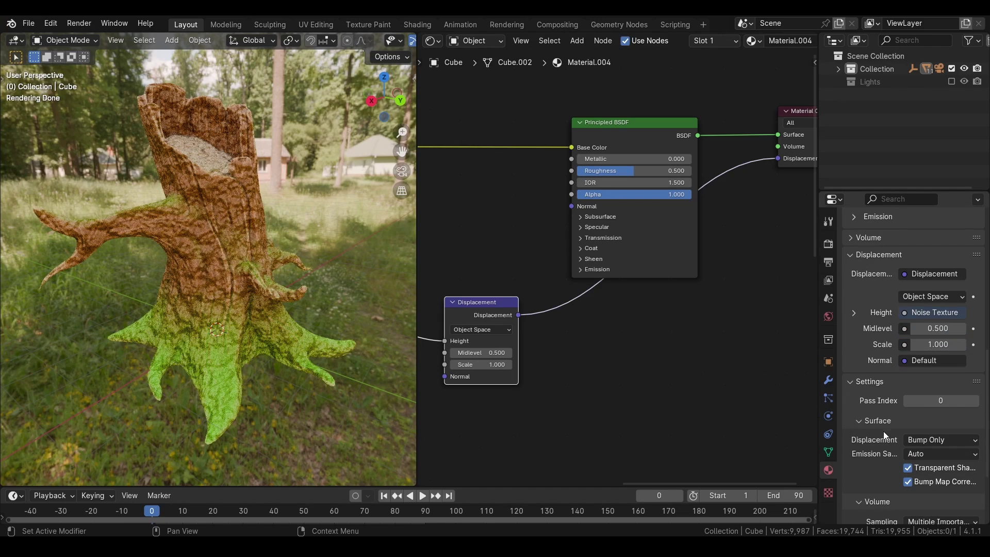
click(926, 440)
click(910, 484)
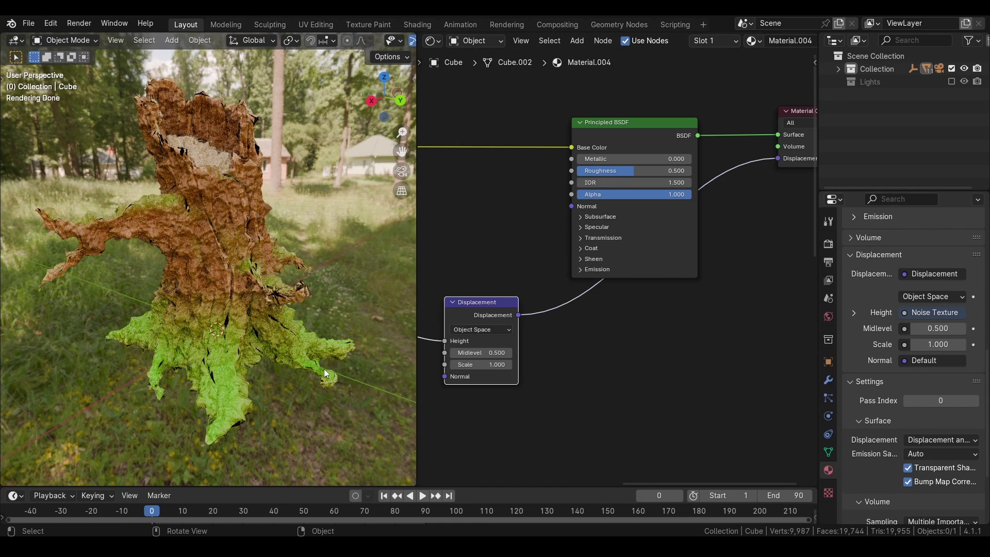
- Set the Displacement node's Scale to 0.270
middle_drag(519, 366, 608, 325)
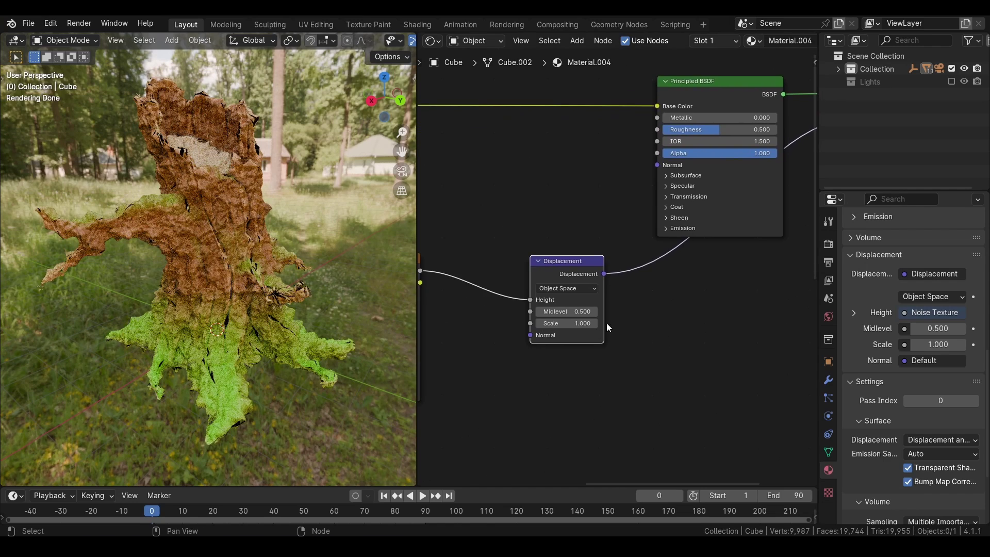
scroll(588, 339, up, 2)
scroll(588, 339, up, 1)
drag(583, 317, 540, 316)
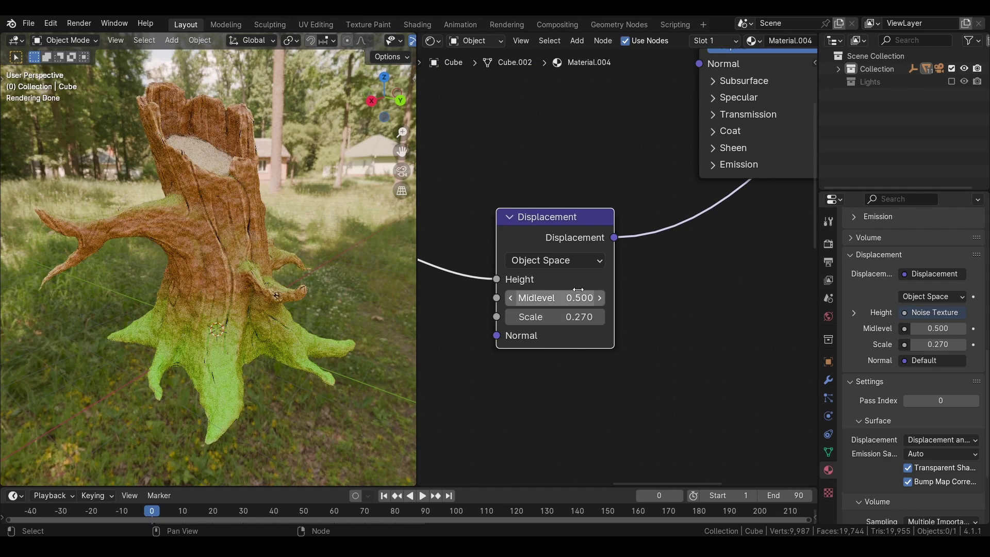
click(577, 268)
click(577, 267)
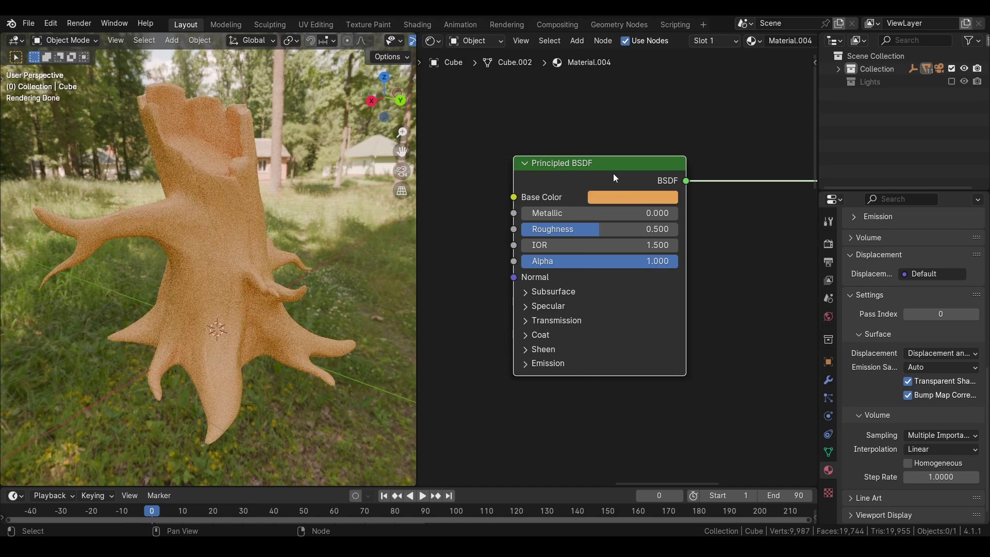
- Try other Metallic values and a Roughness of 0.000 on the stump's Principled BSDF, and undo the changes
drag(593, 213, 518, 213)
drag(595, 229, 518, 229)
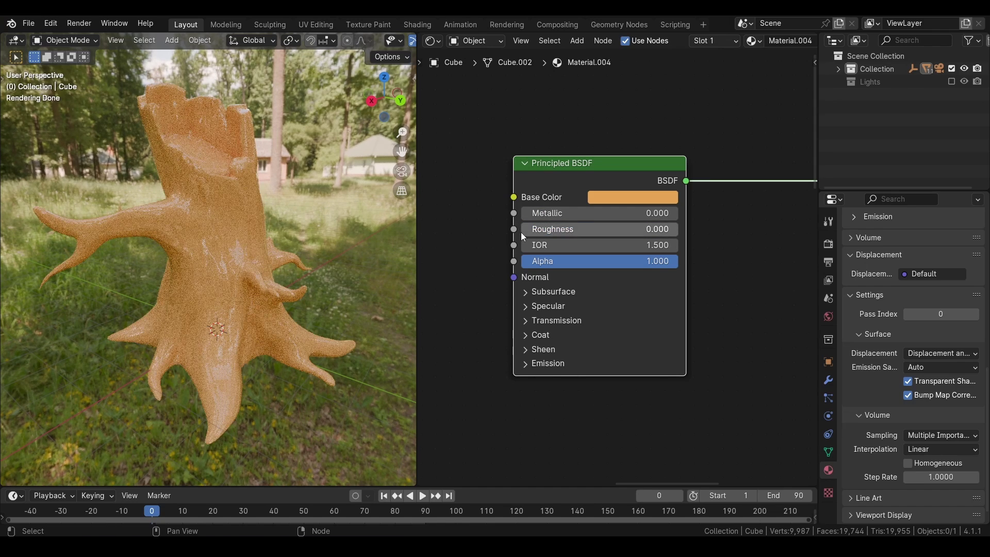
key(ctrl+z)
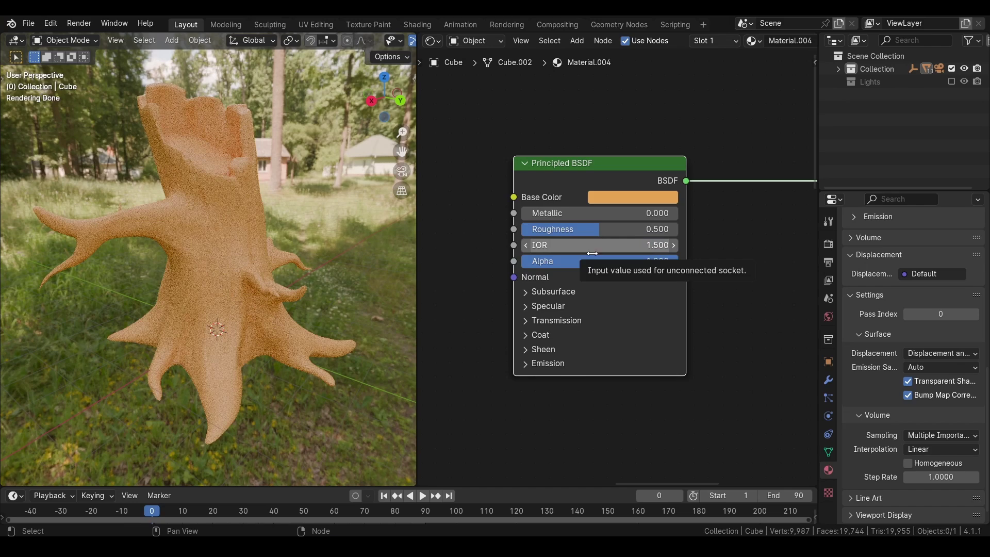
- Set the Principled BSDF's Transmission Weight to 1.000 and desaturate its Base Color to white
click(570, 320)
drag(572, 339, 678, 343)
click(626, 197)
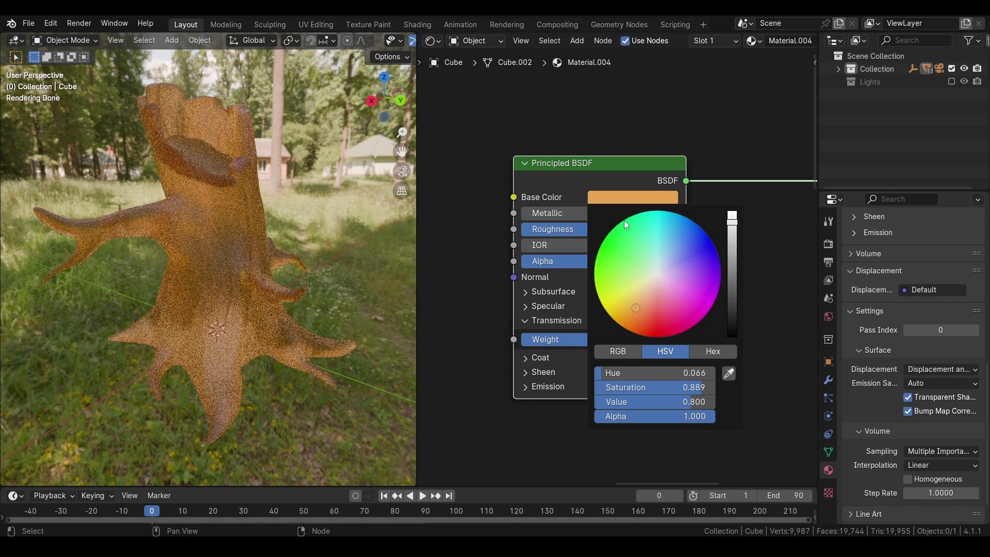
drag(679, 386, 594, 387)
- Set the Principled BSDF's Roughness to 0.300 and its IOR to 1
drag(599, 229, 655, 244)
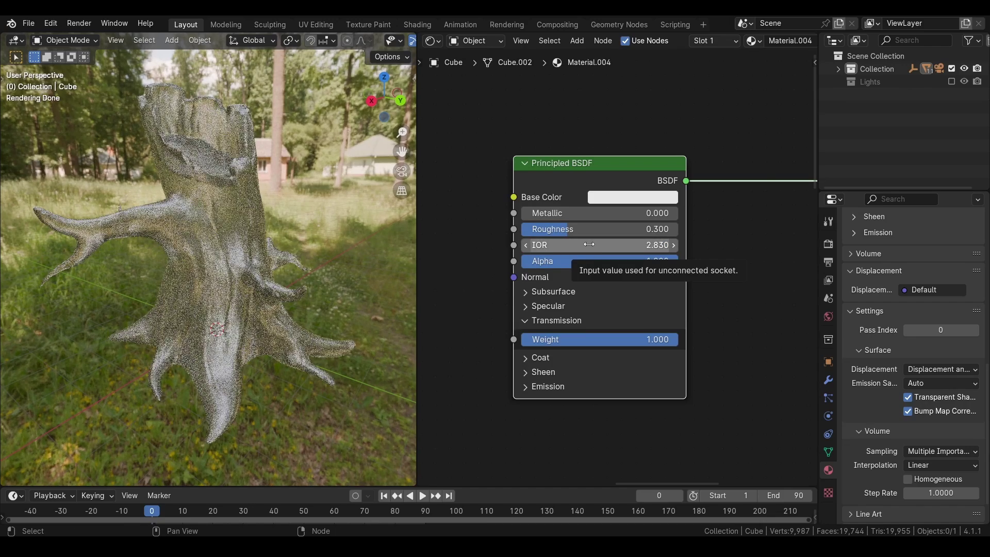
drag(588, 245, 579, 245)
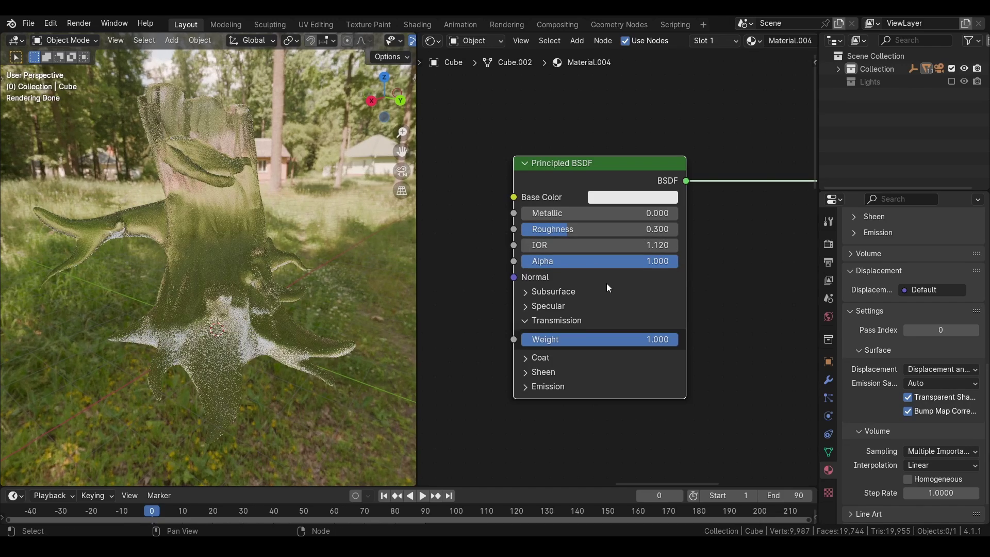
click(604, 249)
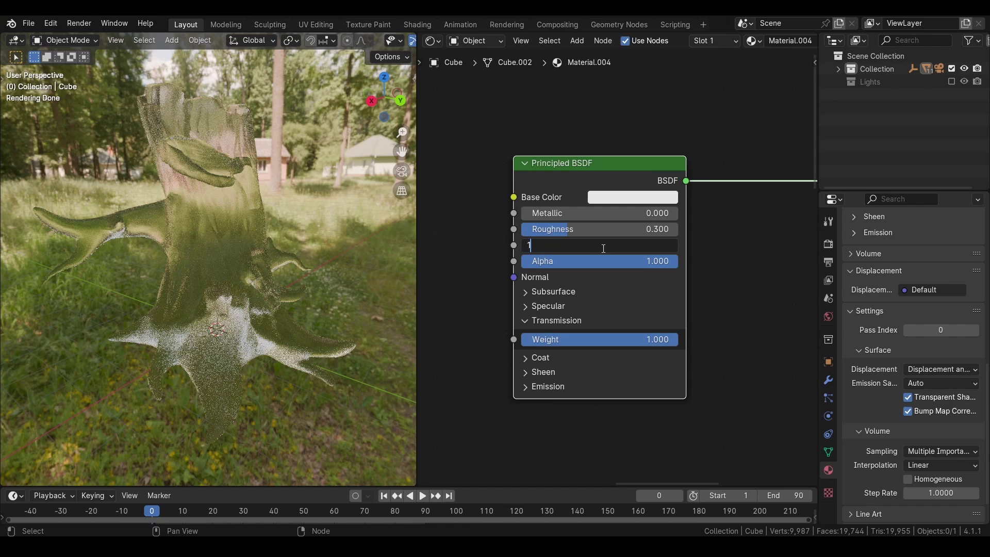
text(1)
key(Return)
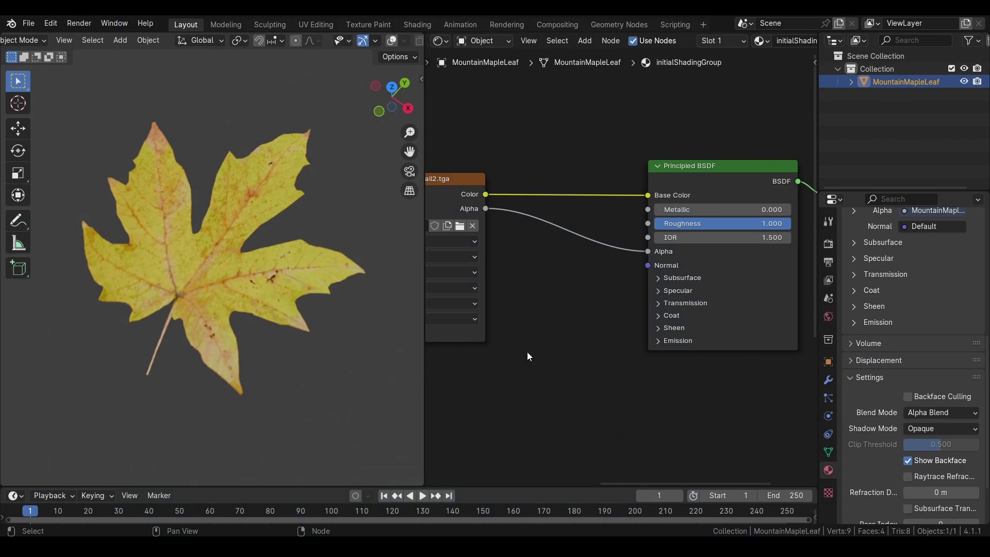
- Disconnect the leaf image's Alpha output from the Principled BSDF's Alpha input to compare the result, and reconnect it
middle_drag(299, 356, 236, 364)
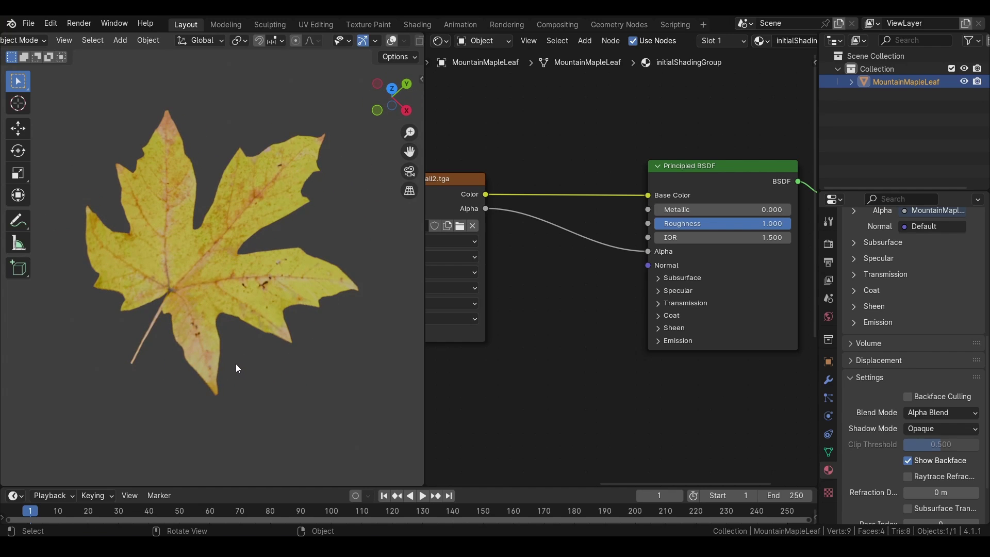
drag(647, 252, 618, 265)
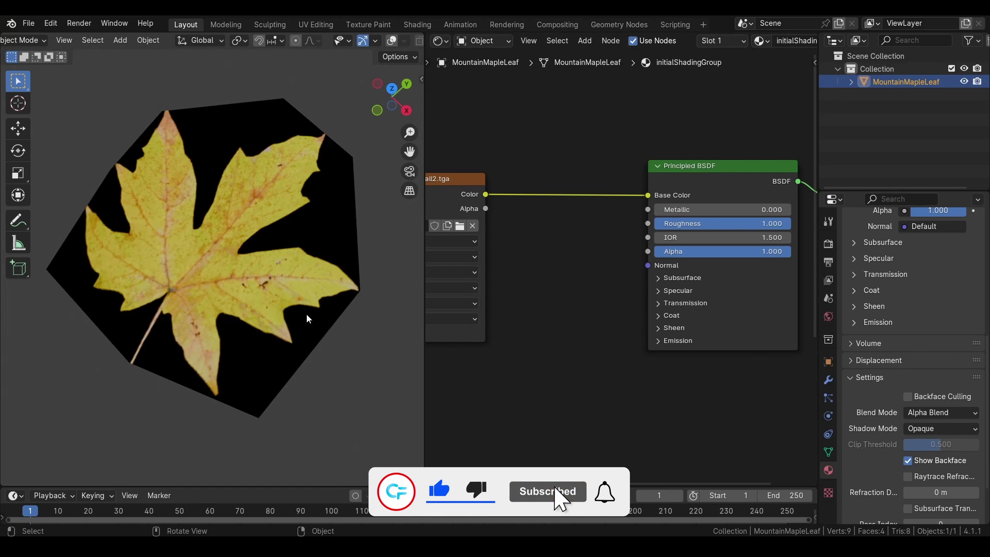
middle_drag(307, 317, 294, 336)
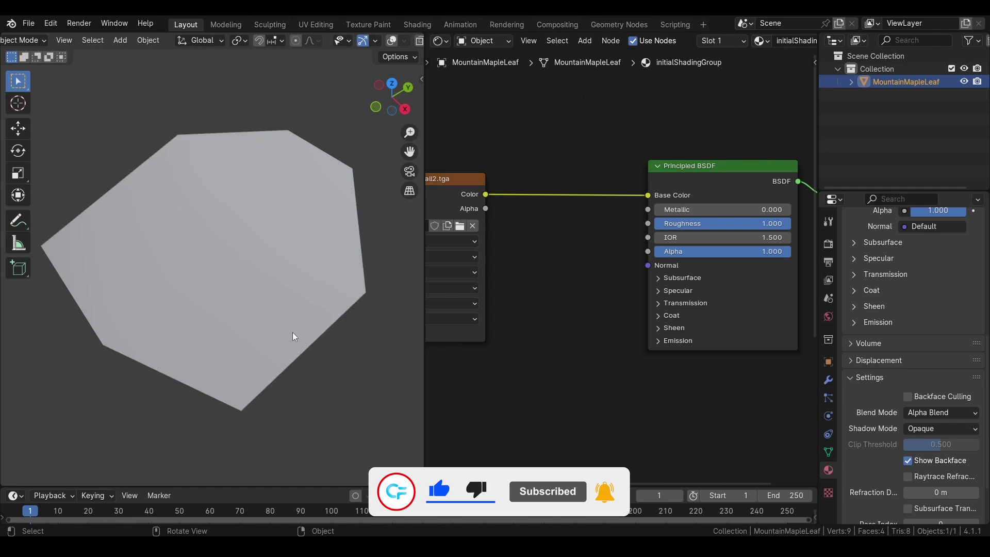
drag(486, 208, 648, 251)
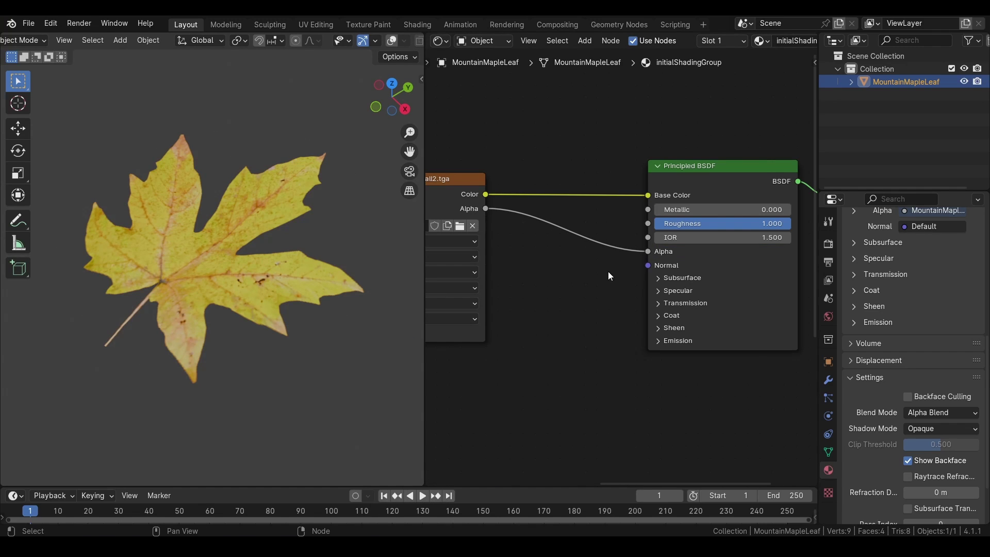
ctrl+shift+click(462, 201)
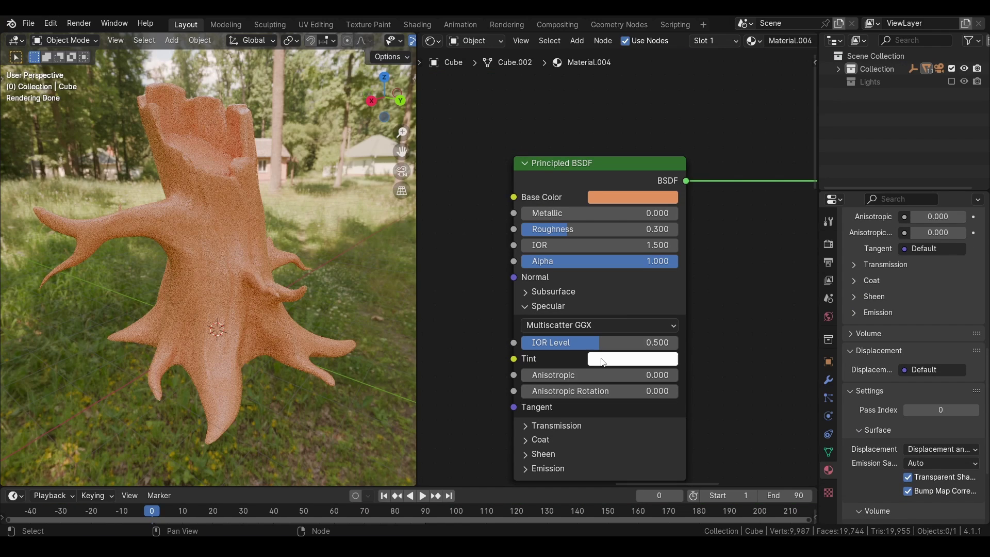
- Set the stump material's Specular Tint to bright green and raise its Specular IOR Level
click(604, 360)
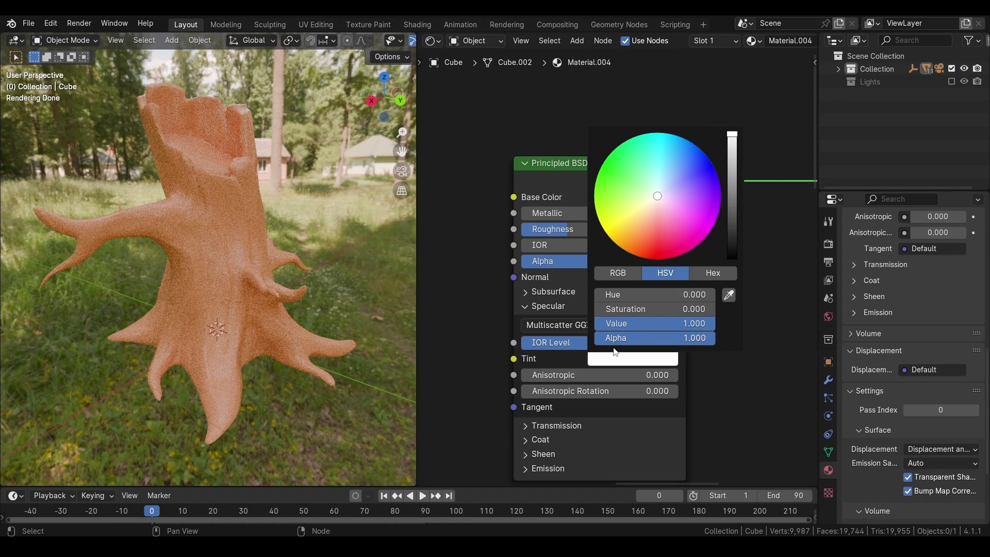
drag(650, 198, 603, 195)
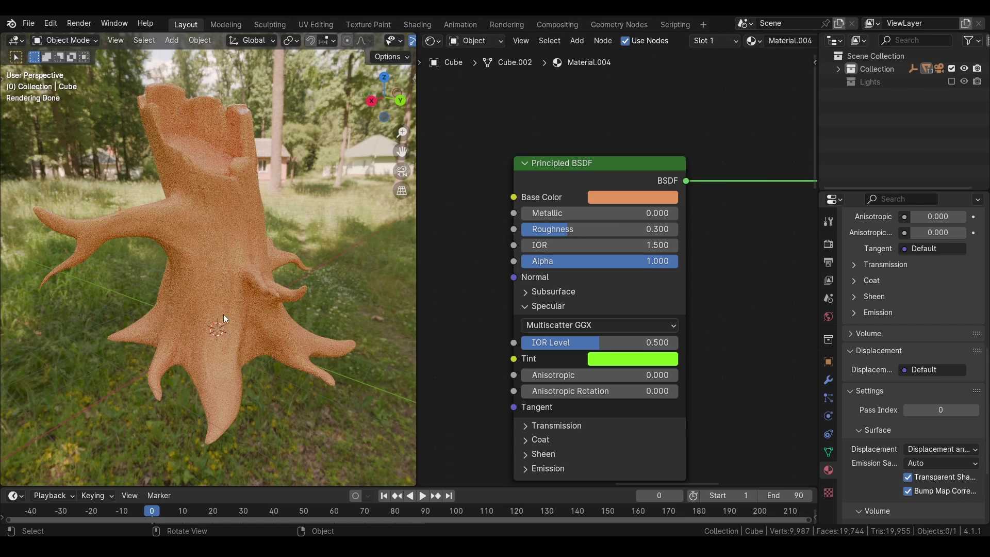
drag(598, 342, 677, 346)
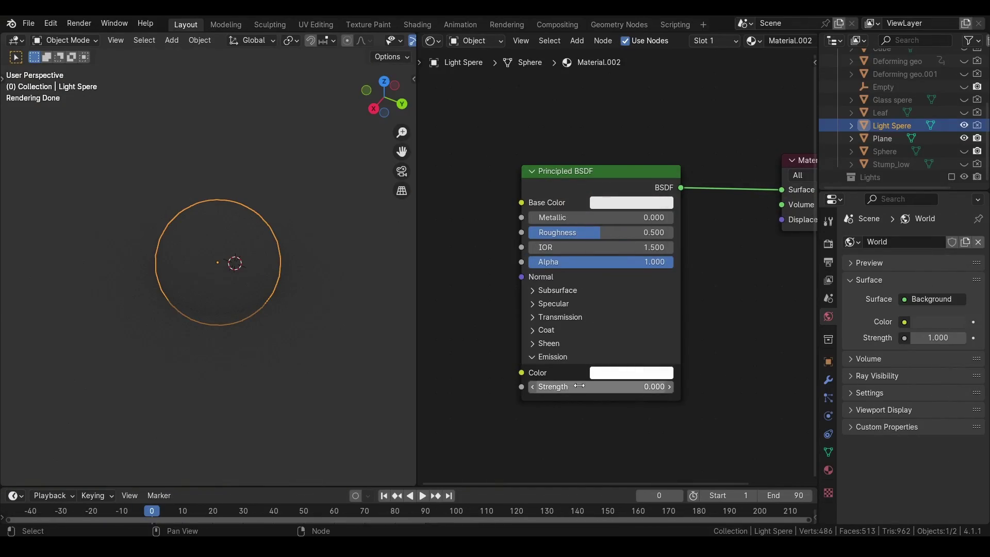
- Set the light sphere's Principled BSDF Emission Strength to 6.6 and its Emission Color to light blue
click(589, 387)
text(6.6)
key(Return)
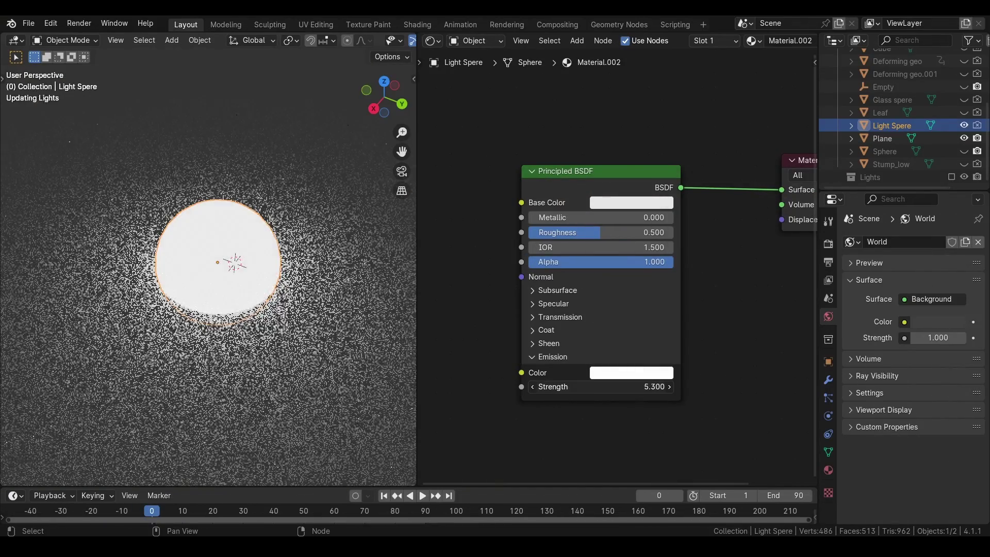
click(631, 372)
click(679, 202)
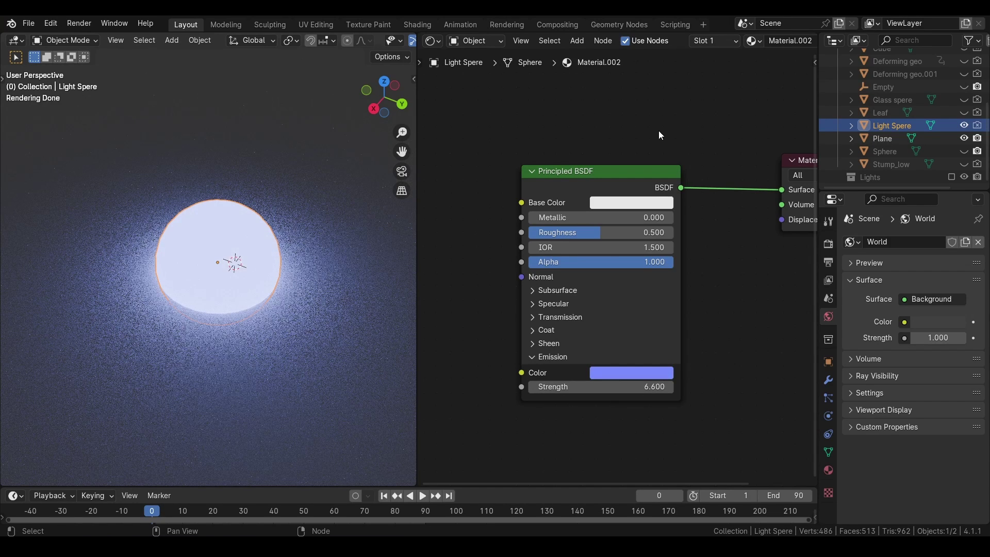
- Add an Emission shader node and connect its output to the Material Output's Surface input
key(shift+a)
text(emi)
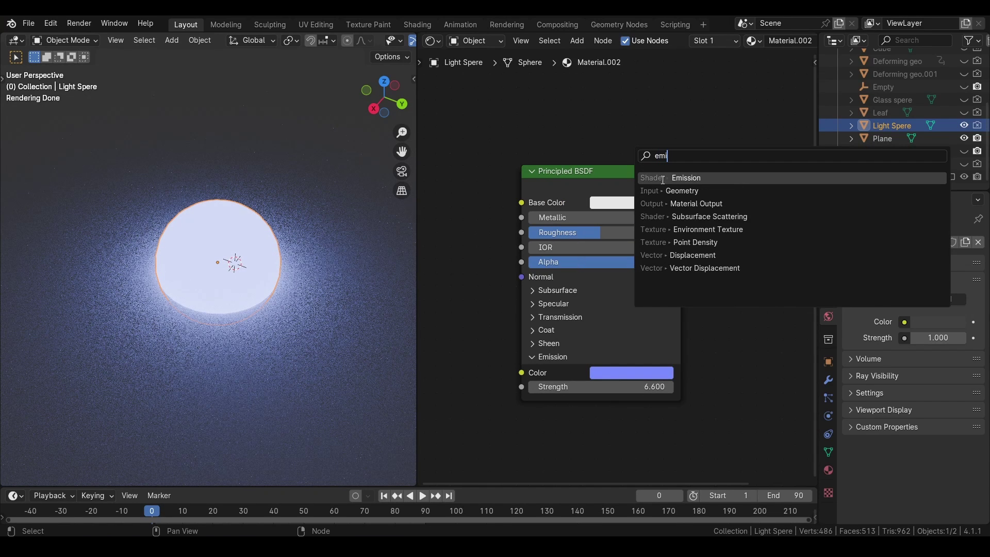
key(Return)
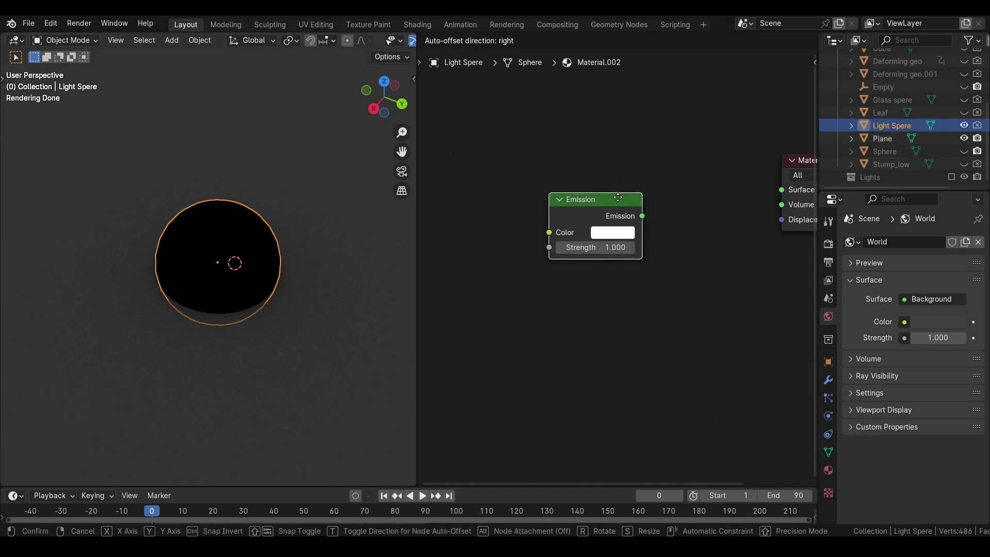
click(617, 197)
drag(642, 216, 781, 190)
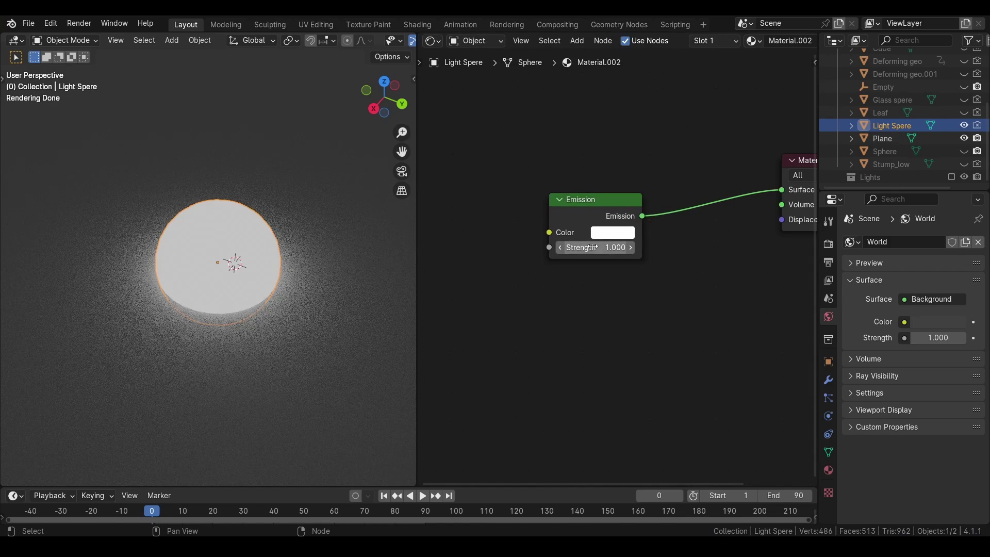
- Raise the Emission node's Strength and set its Color to blue with Hue 0.637 and Saturation 0.826
drag(592, 247, 636, 247)
click(608, 231)
drag(668, 280, 678, 280)
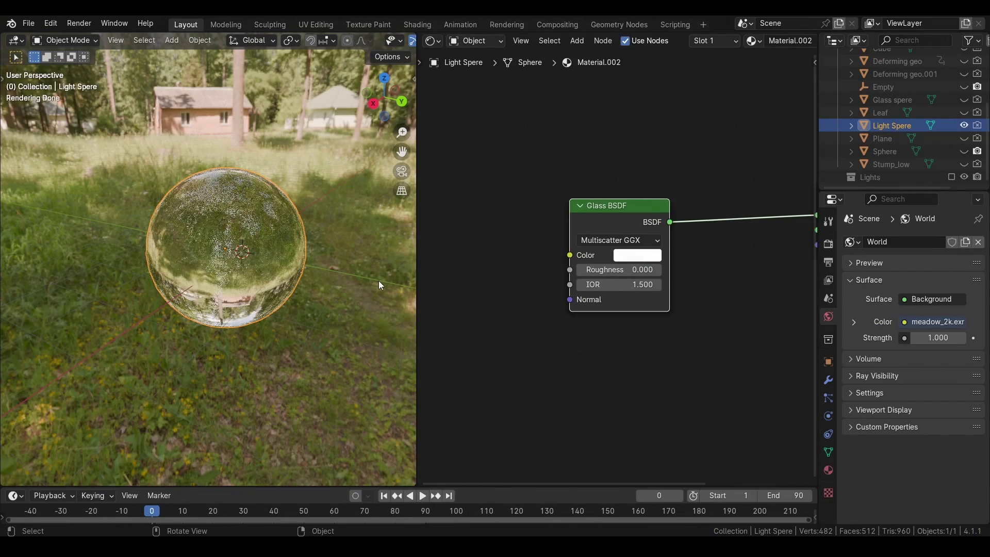
middle_drag(378, 281, 325, 286)
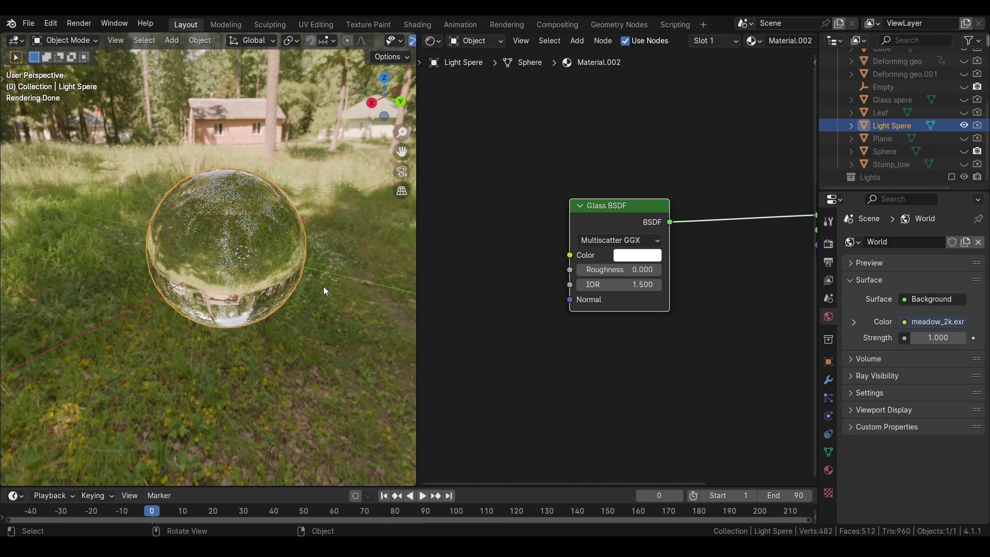
- Try other Roughness and IOR values on the sphere's Glass BSDF, and restore the original settings
drag(607, 270, 632, 270)
key(ctrl+z)
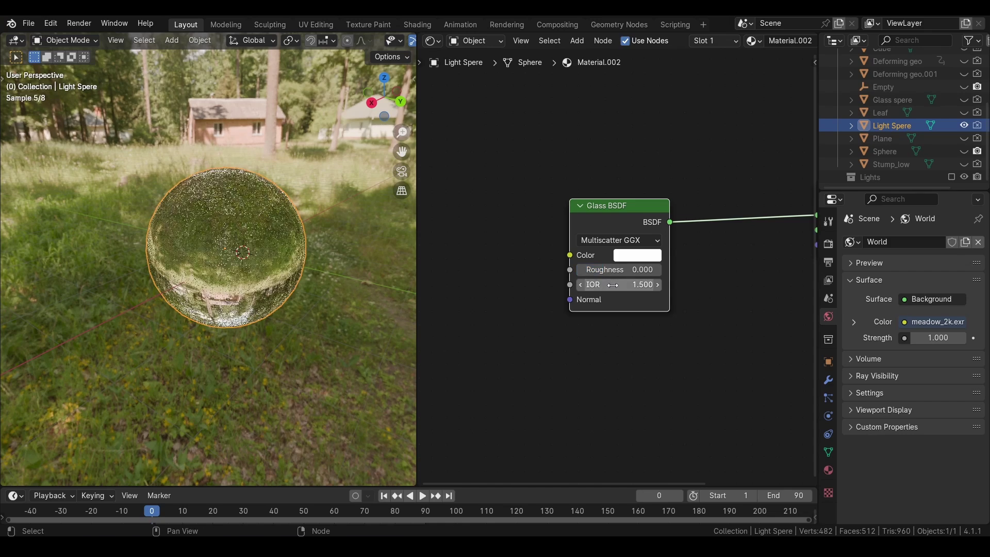
mouse_move(616, 284)
mouse_down()
mouse_move(633, 284)
mouse_move(614, 286)
mouse_up()
- Set the Glass BSDF's Color to a pale cream yellow
click(631, 256)
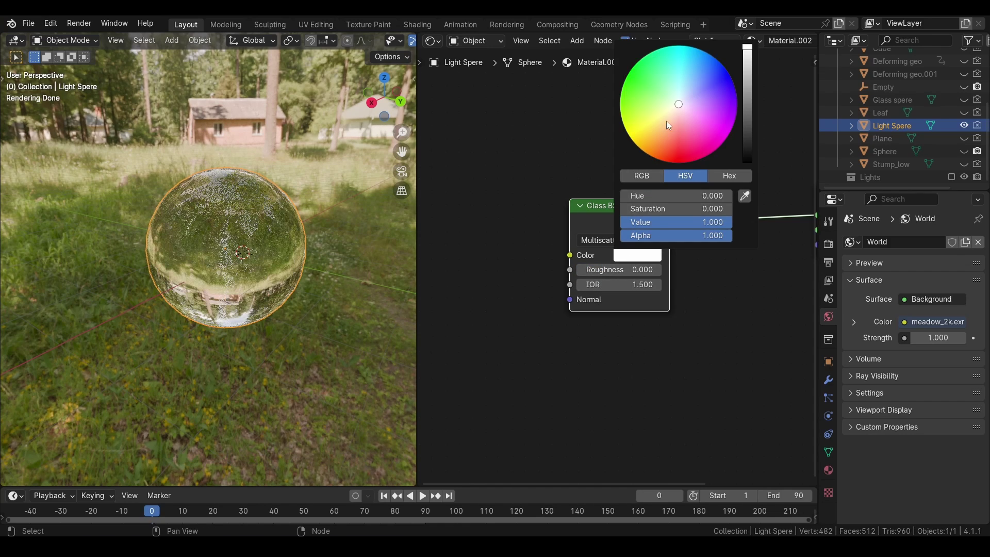
drag(676, 108, 671, 113)
click(609, 404)
- Add a Glossy BSDF node below the Glass BSDF and connect it to the Material Output's Surface input
middle_drag(609, 404, 597, 336)
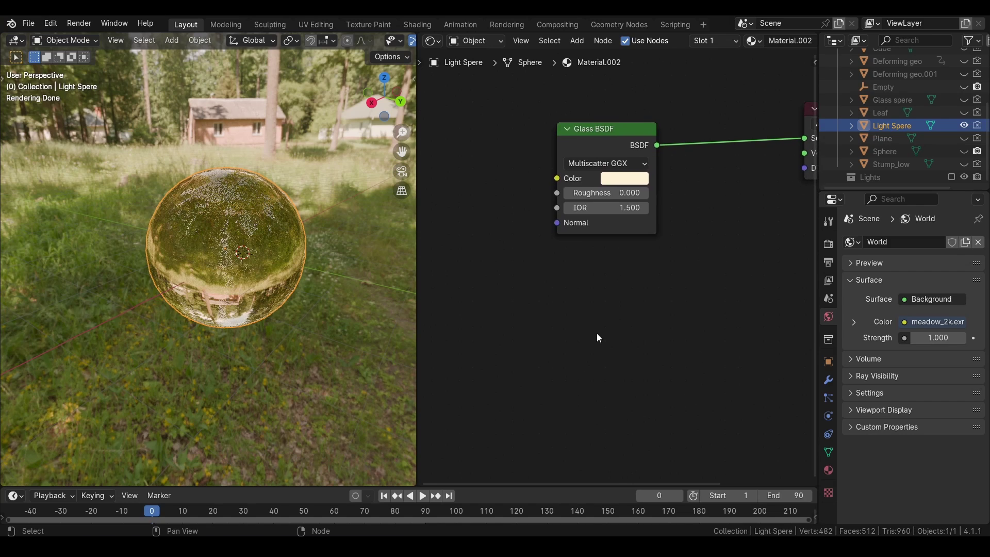
key(shift+a)
text(g)
click(623, 356)
click(583, 295)
ctrl+shift+click(584, 295)
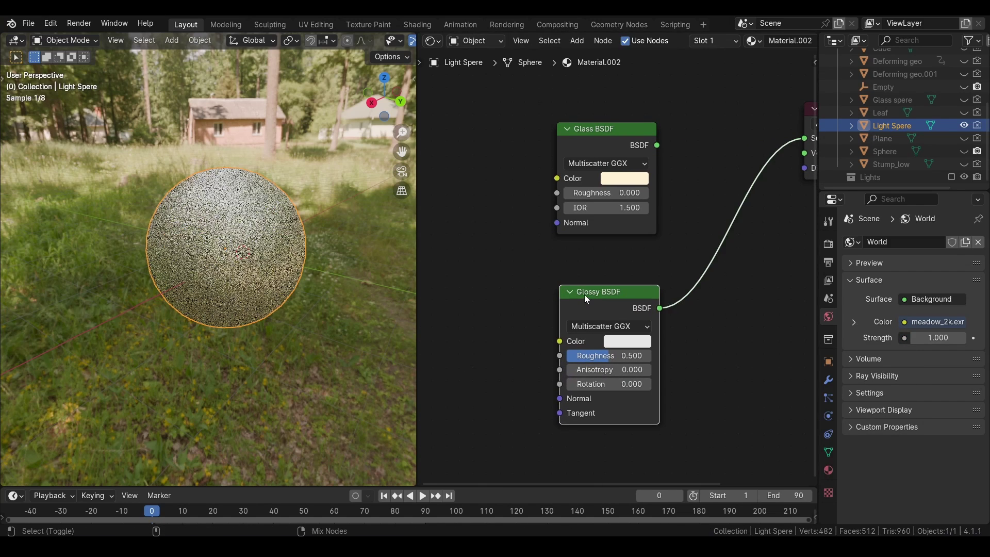
- Set the Glossy BSDF's Roughness to 0.364, Anisotropy to 1.000, Rotation to 0.142 and Color to pale yellow
mouse_move(597, 355)
mouse_down()
mouse_move(550, 370)
mouse_move(588, 370)
mouse_move(571, 386)
mouse_move(580, 389)
mouse_up()
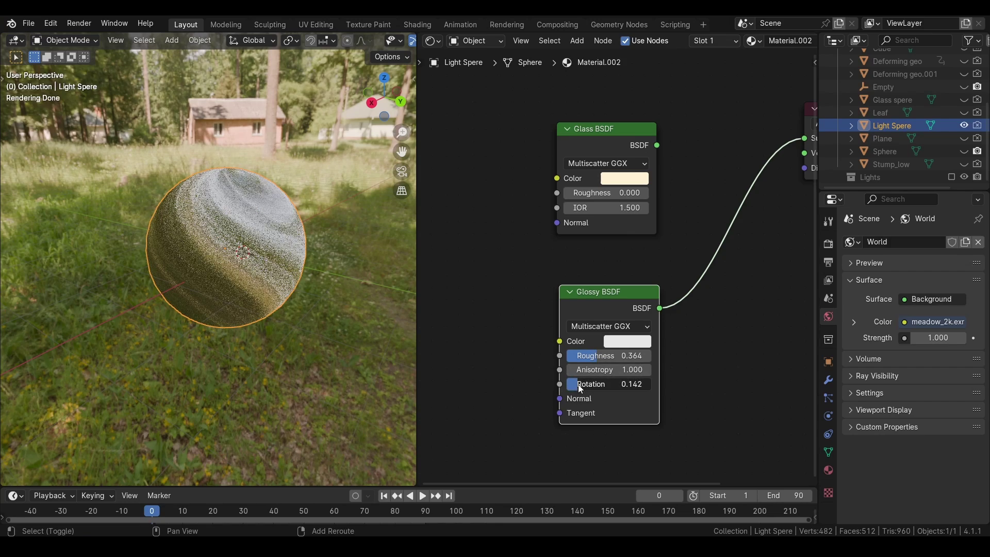
click(627, 342)
drag(668, 207, 655, 207)
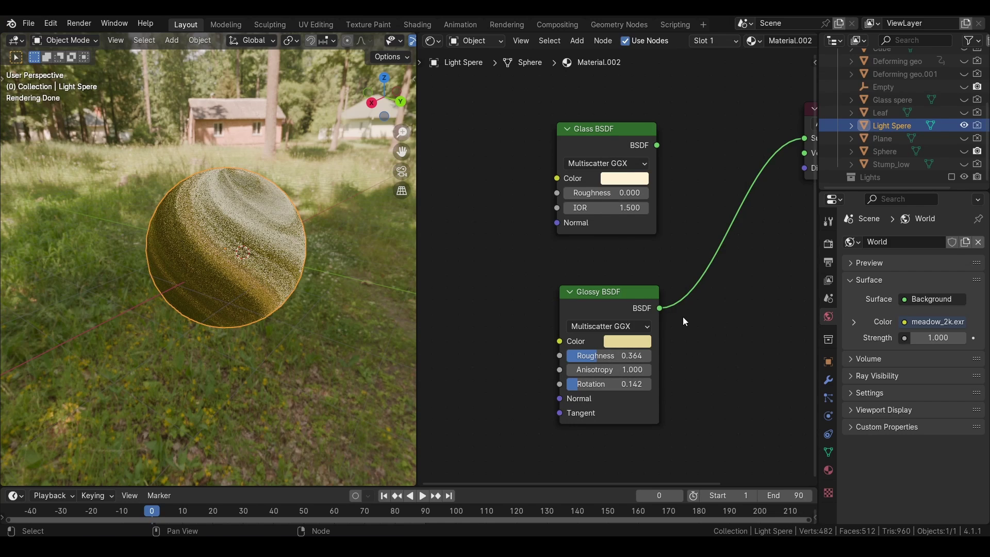
- Insert an Add Shader node before the Material Output and connect the Glass BSDF and Glossy BSDF to its Shader inputs
middle_drag(715, 322, 640, 320)
key(shift+a)
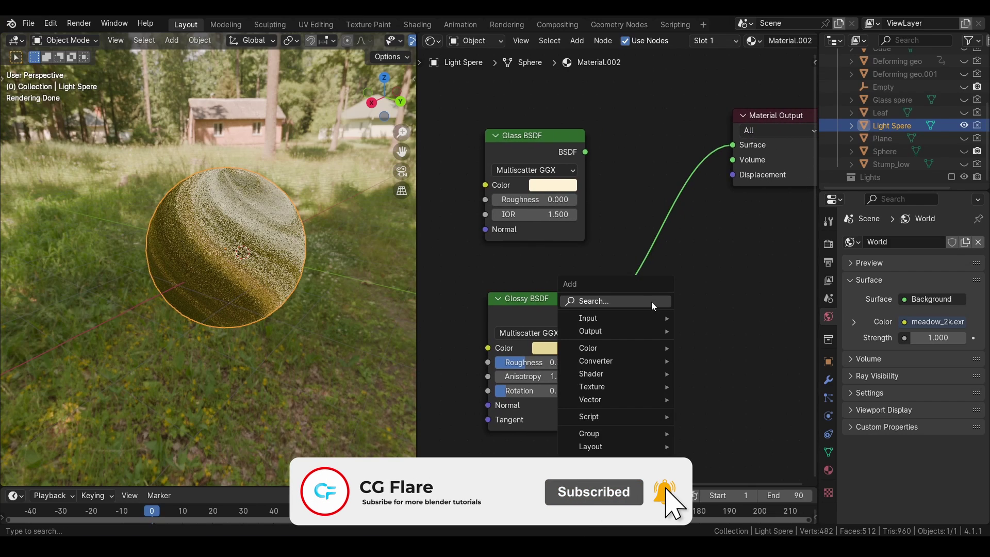
mouse_move(593, 373)
click(712, 306)
click(670, 199)
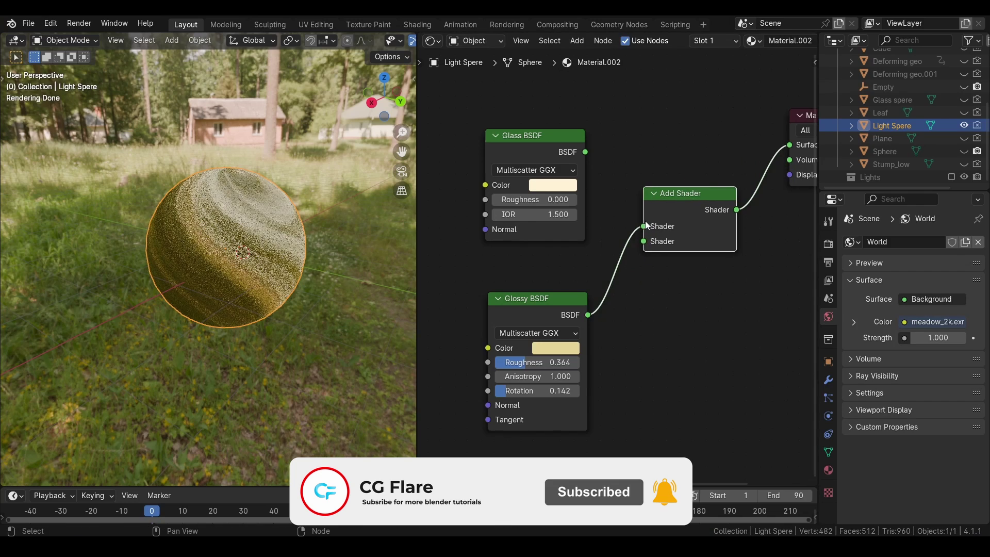
drag(585, 152, 645, 226)
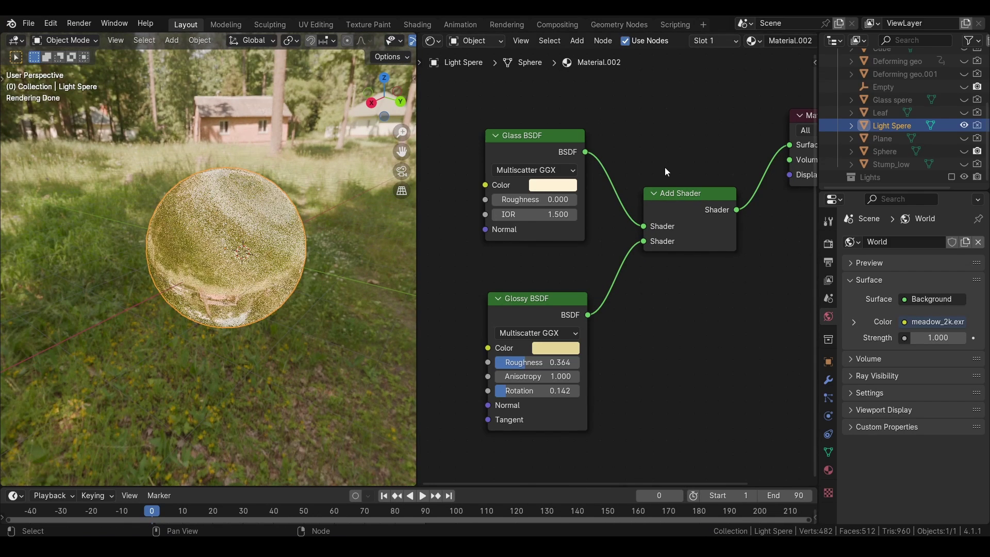
- Replace the Add Shader with a Mix Shader combining the Glass and Glossy BSDFs, and adjust its Fac
click(681, 195)
key(x)
key(shift+a)
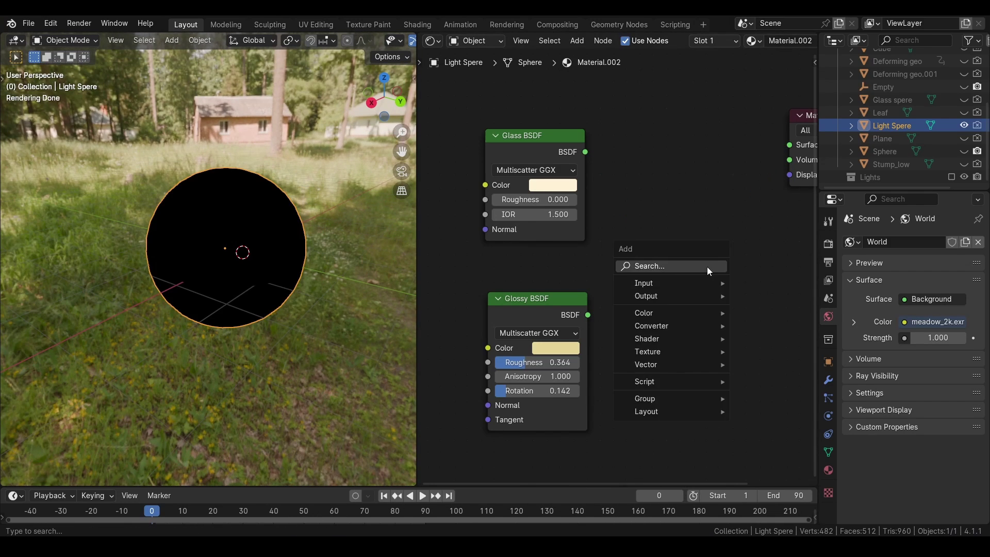
text(mi)
click(718, 315)
click(646, 190)
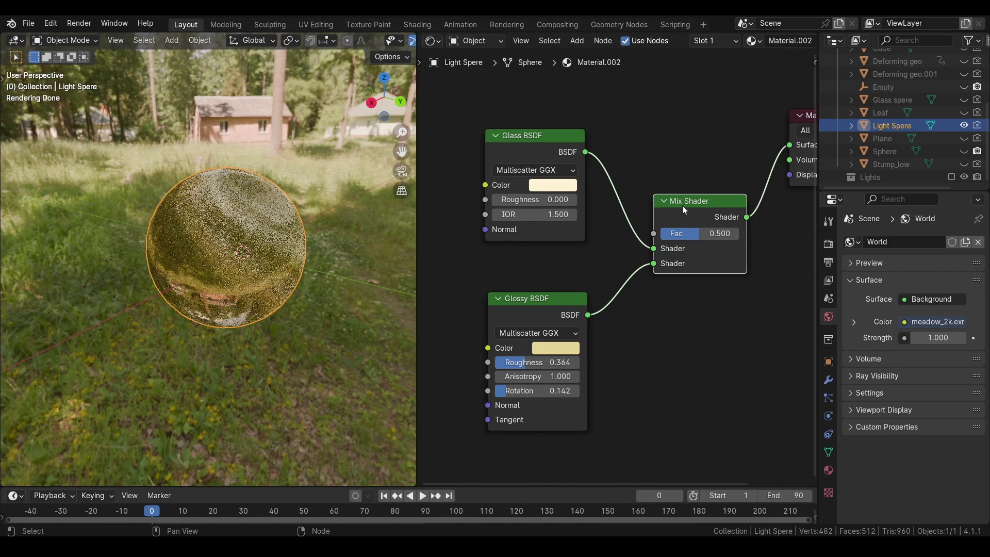
mouse_move(682, 233)
mouse_down()
mouse_move(741, 237)
mouse_move(676, 234)
mouse_move(694, 234)
mouse_up()
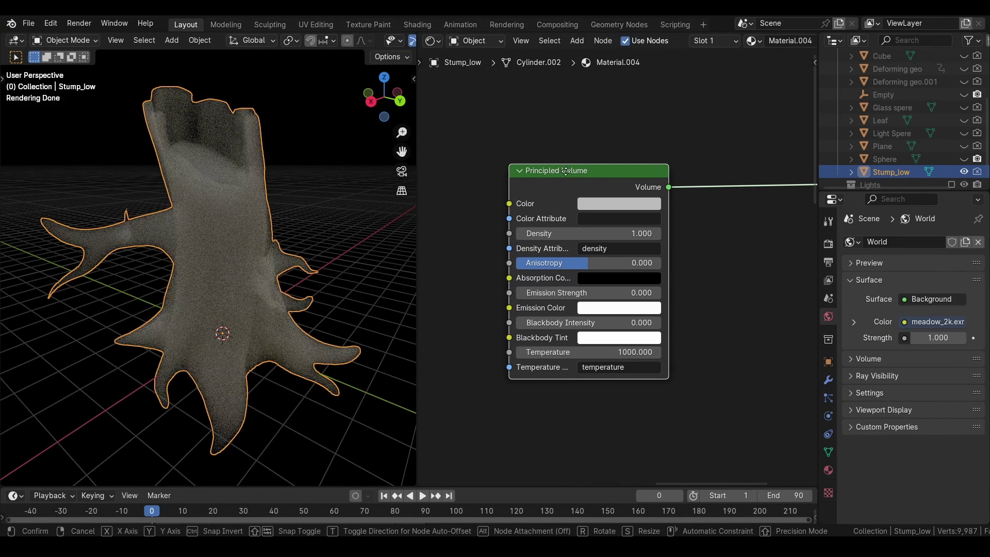
- Reposition the stump's Principled Volume node, and set its Density to 0.800 and Color to pale blue
drag(557, 171, 571, 172)
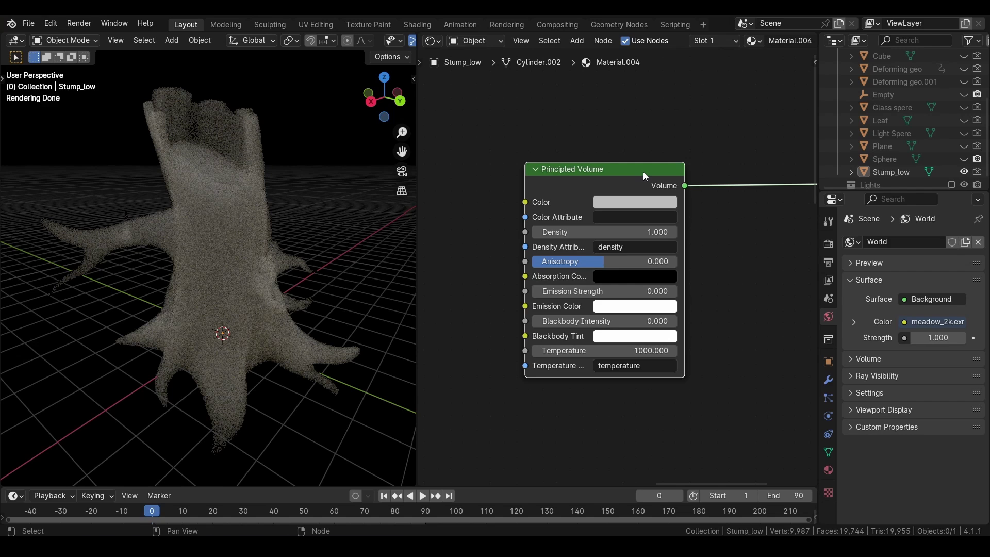
mouse_move(612, 232)
mouse_down()
mouse_move(643, 231)
mouse_move(605, 232)
mouse_up()
click(619, 204)
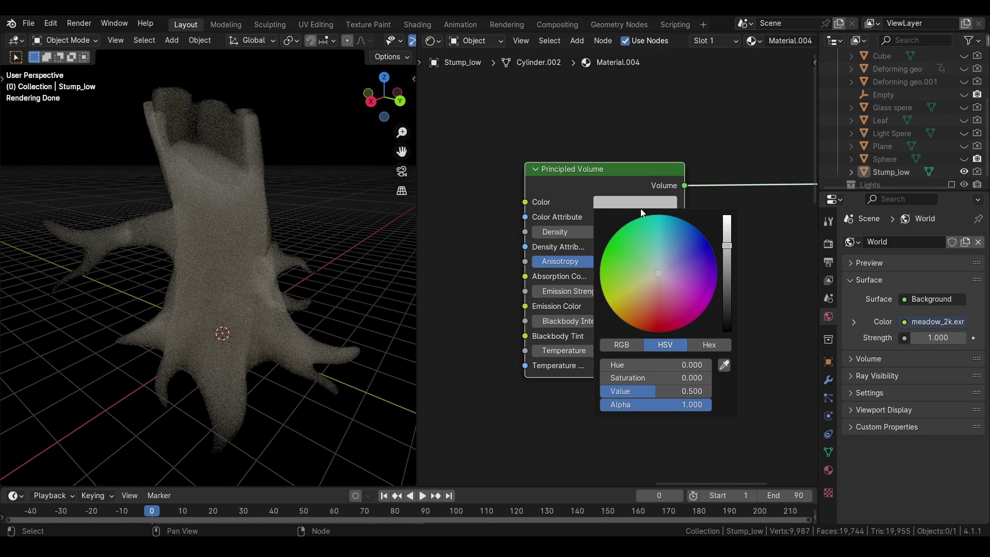
click(664, 261)
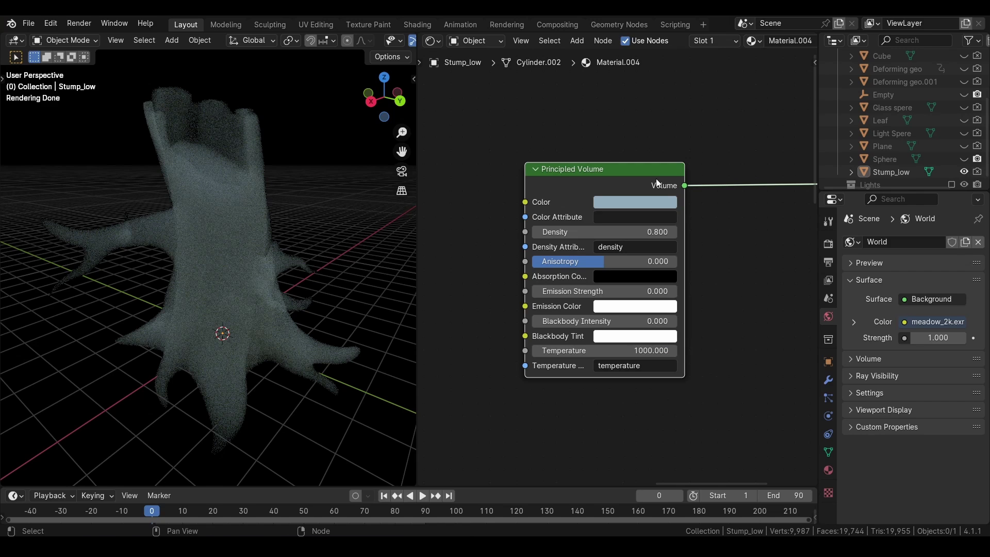
- Try the Principled Volume's Anisotropy at 0.473 and Emission Strength at 3.300 with red Emission Color, undo these, and try changing Blackbody Intensity
drag(611, 262, 639, 261)
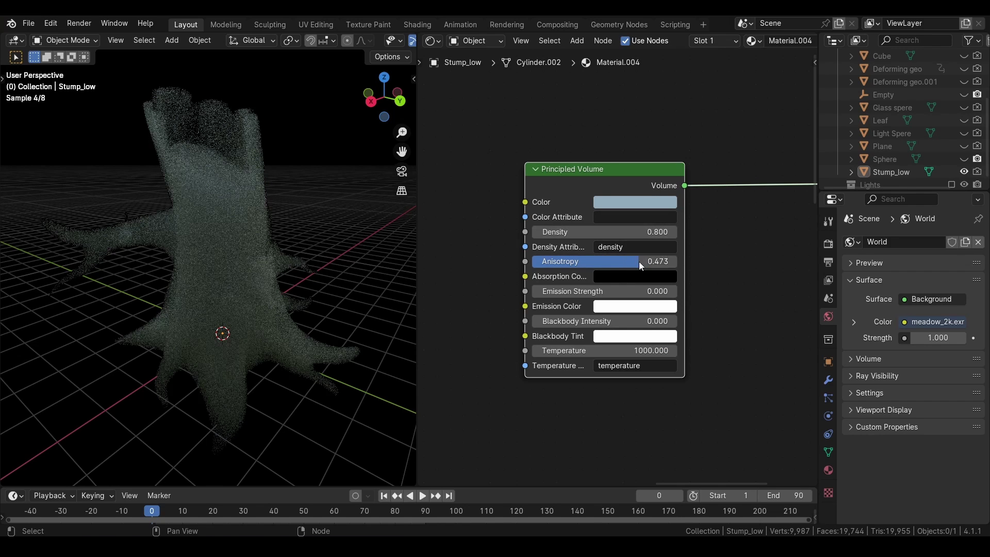
key(ctrl+z)
drag(603, 293, 624, 293)
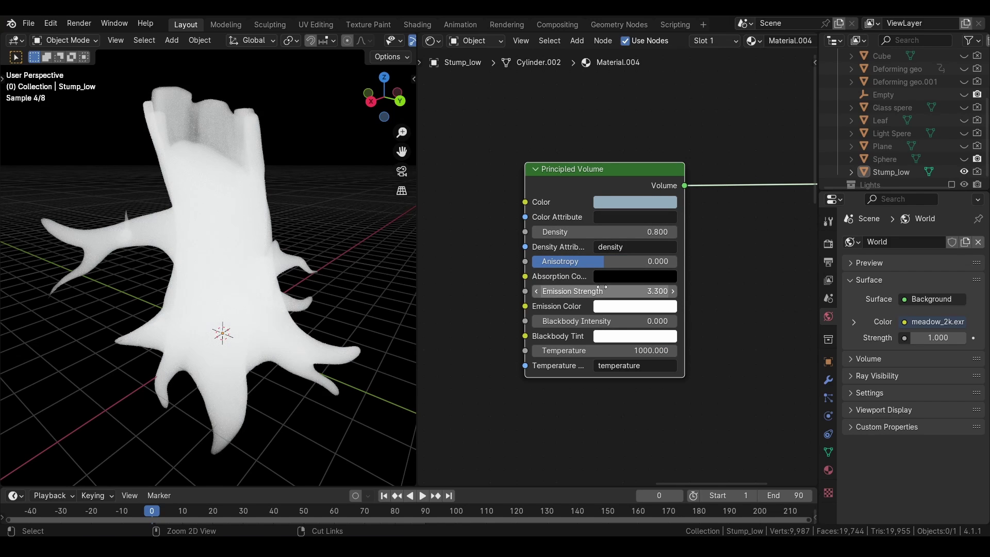
key(ctrl+z)
click(601, 308)
click(656, 187)
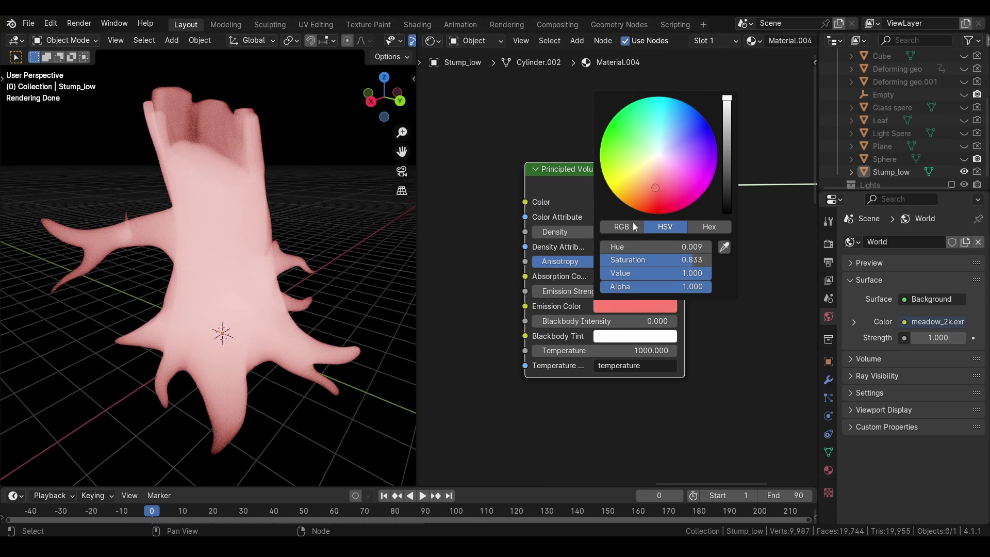
key(ctrl+z)
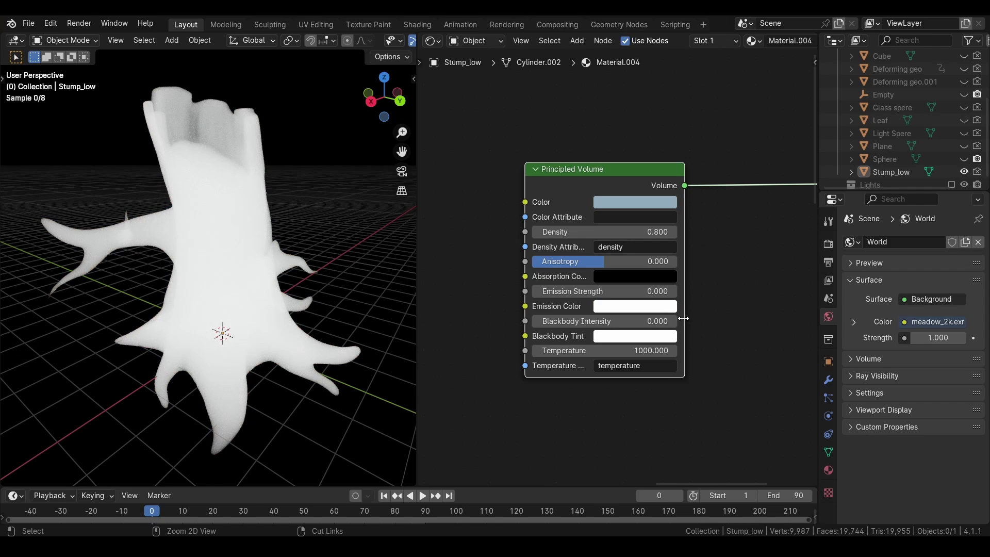
key(ctrl+z)
drag(589, 318, 672, 315)
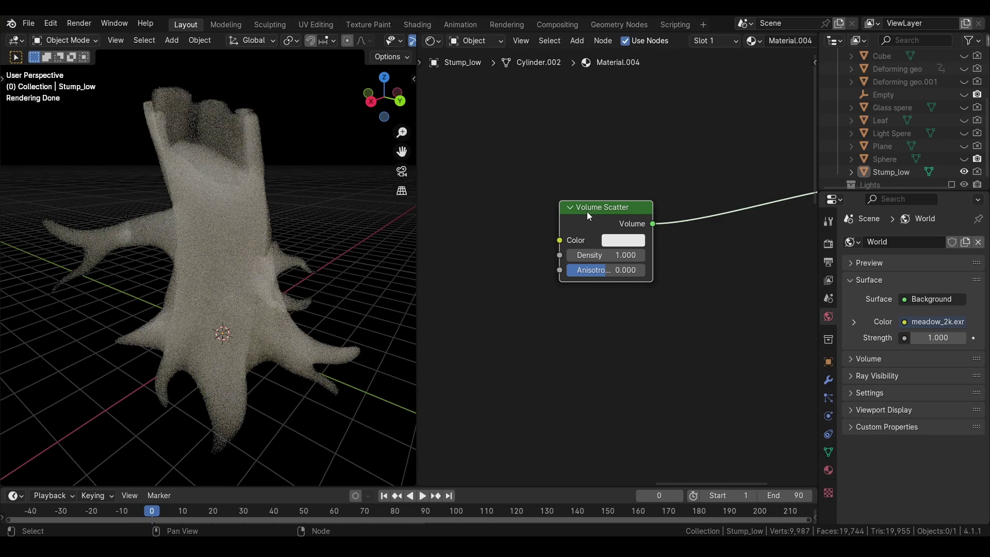
- Set the stump's Volume Scatter Density to 0.500 and Anisotropy to 0.840
drag(593, 255, 638, 270)
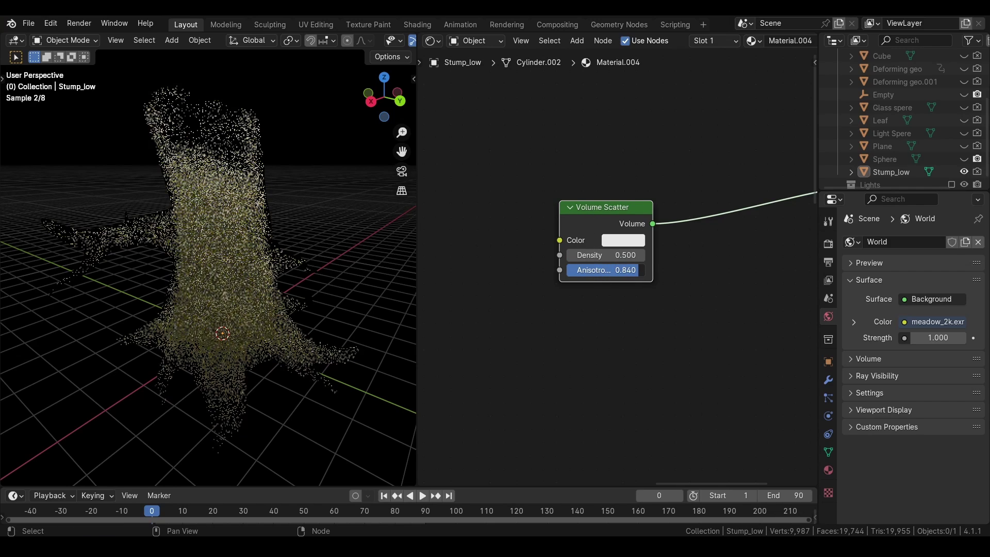